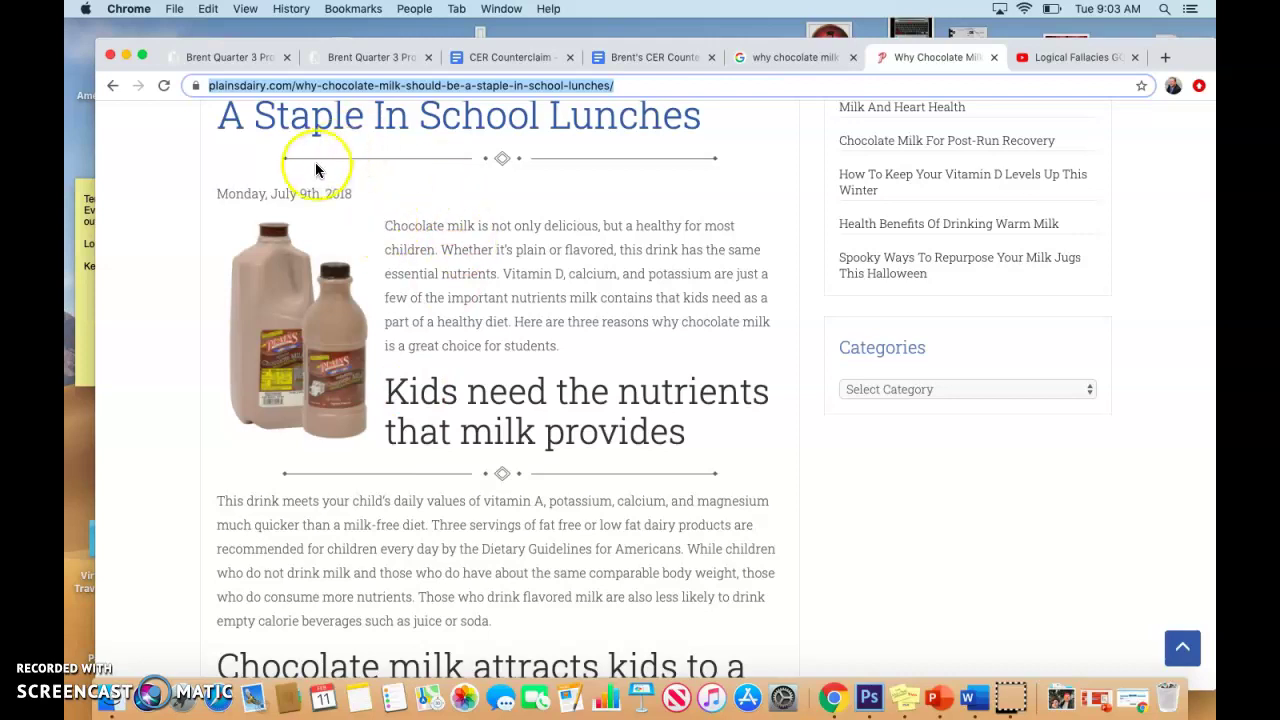
Scroll the Plains Dairy article to the passage calling low fat chocolate milk kids' most popular option.
scroll(425, 215, "down", 2)
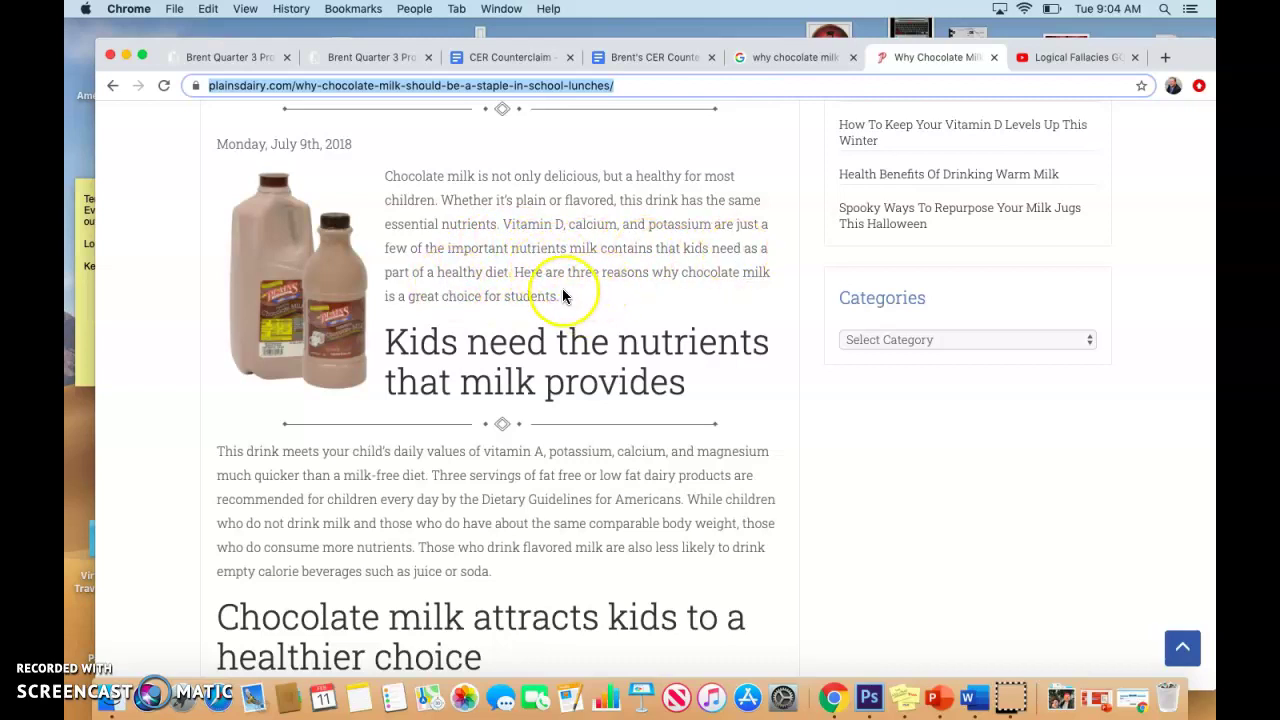
scroll(555, 298, "down", 3)
scroll(550, 305, "down", 4)
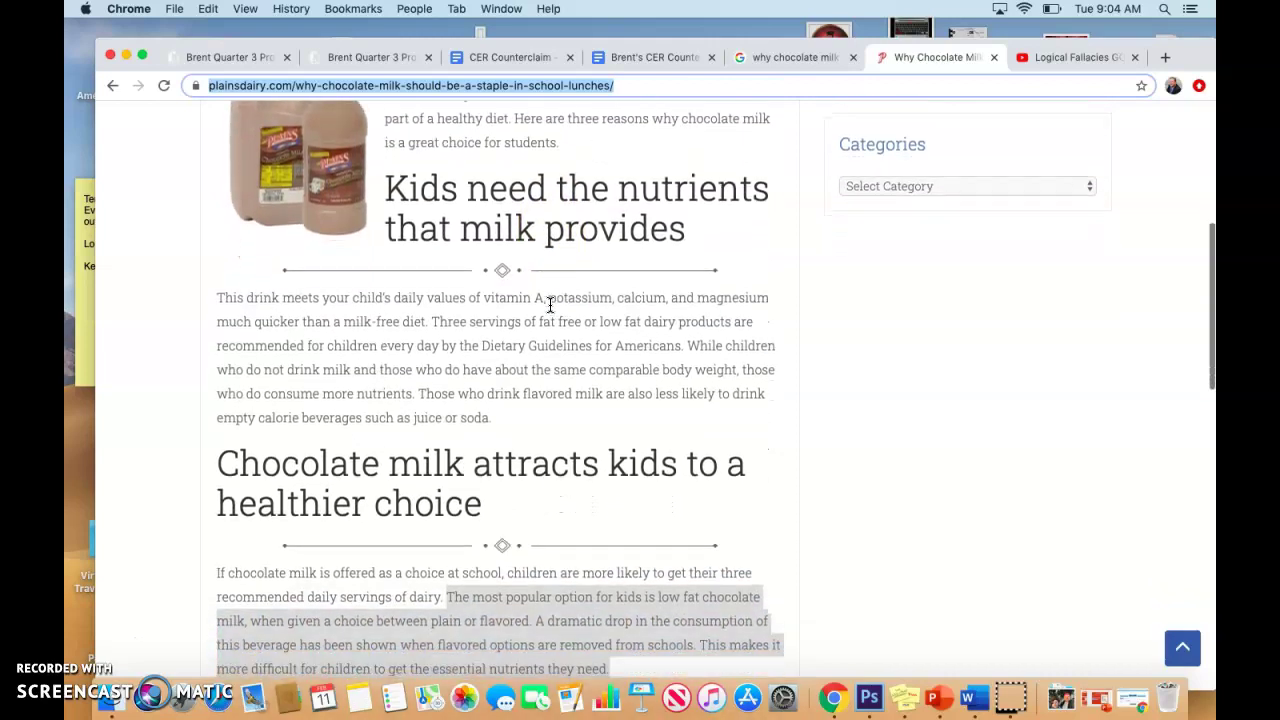
scroll(550, 305, "down", 3)
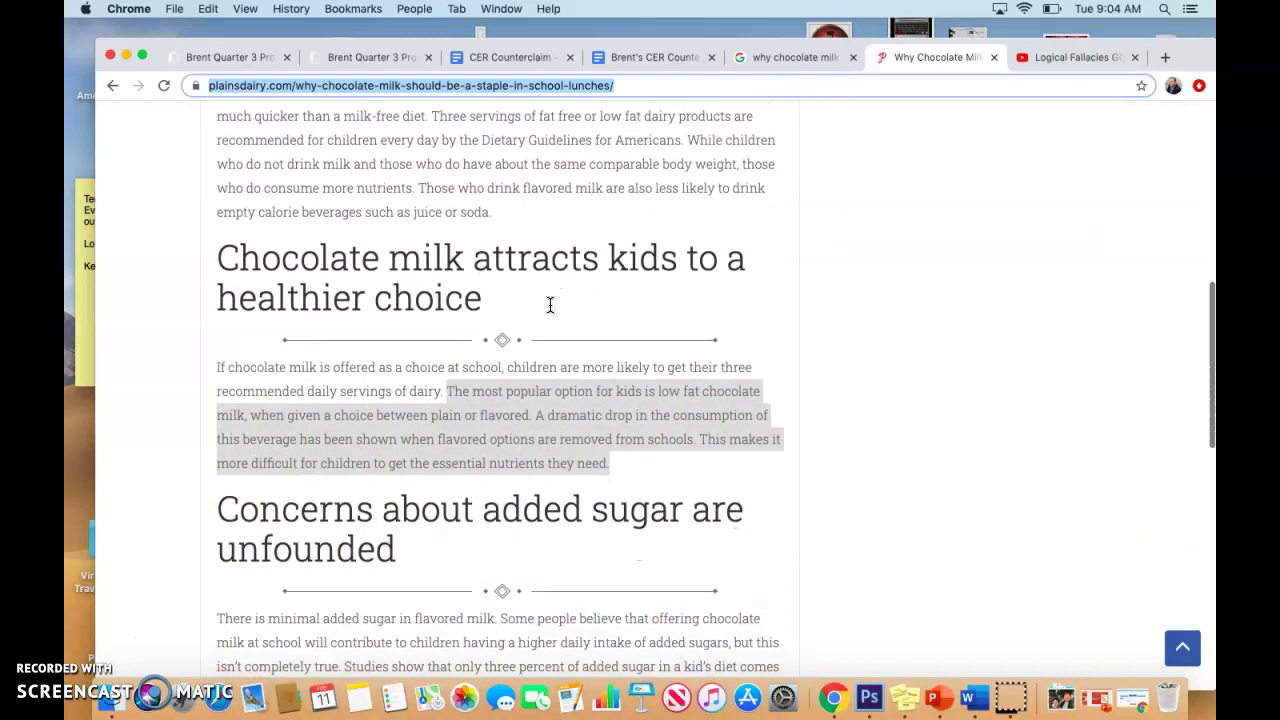
scroll(400, 240, "down", 3)
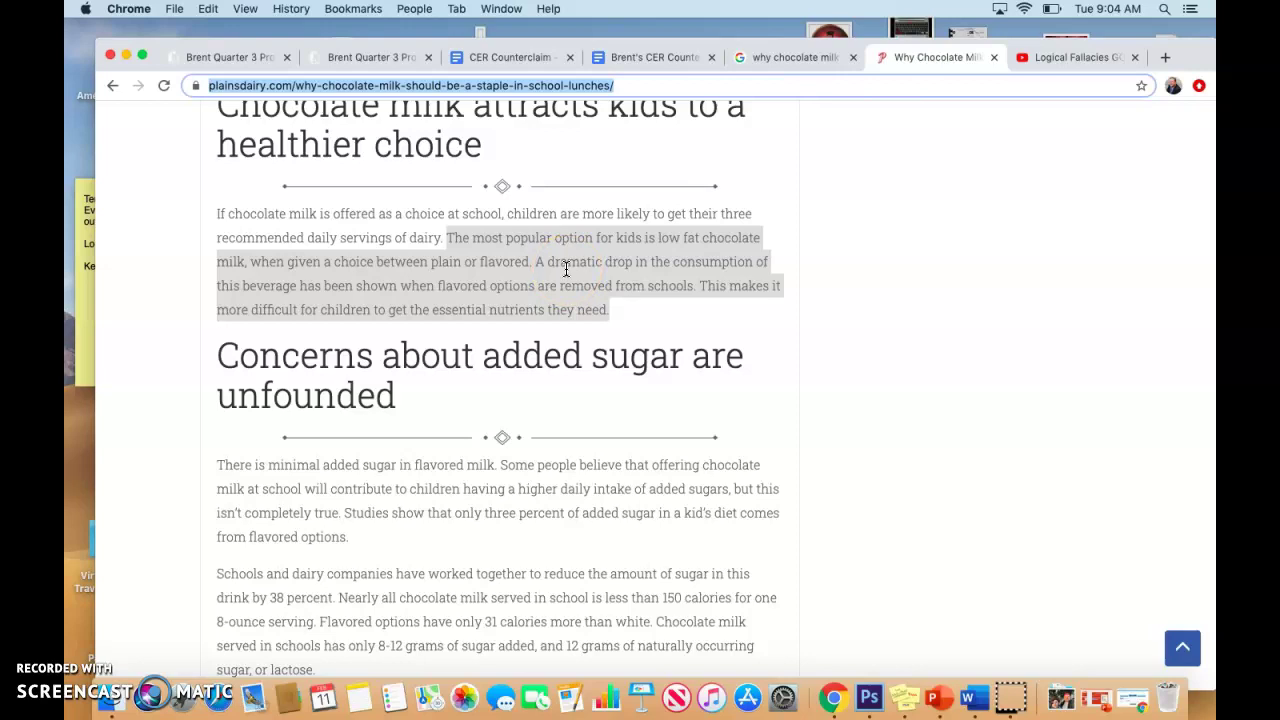
right_click(497, 261)
Copy the low fat chocolate milk passage and paste it into the Counterclaim cell of Brent's CER document.
left_click(522, 287)
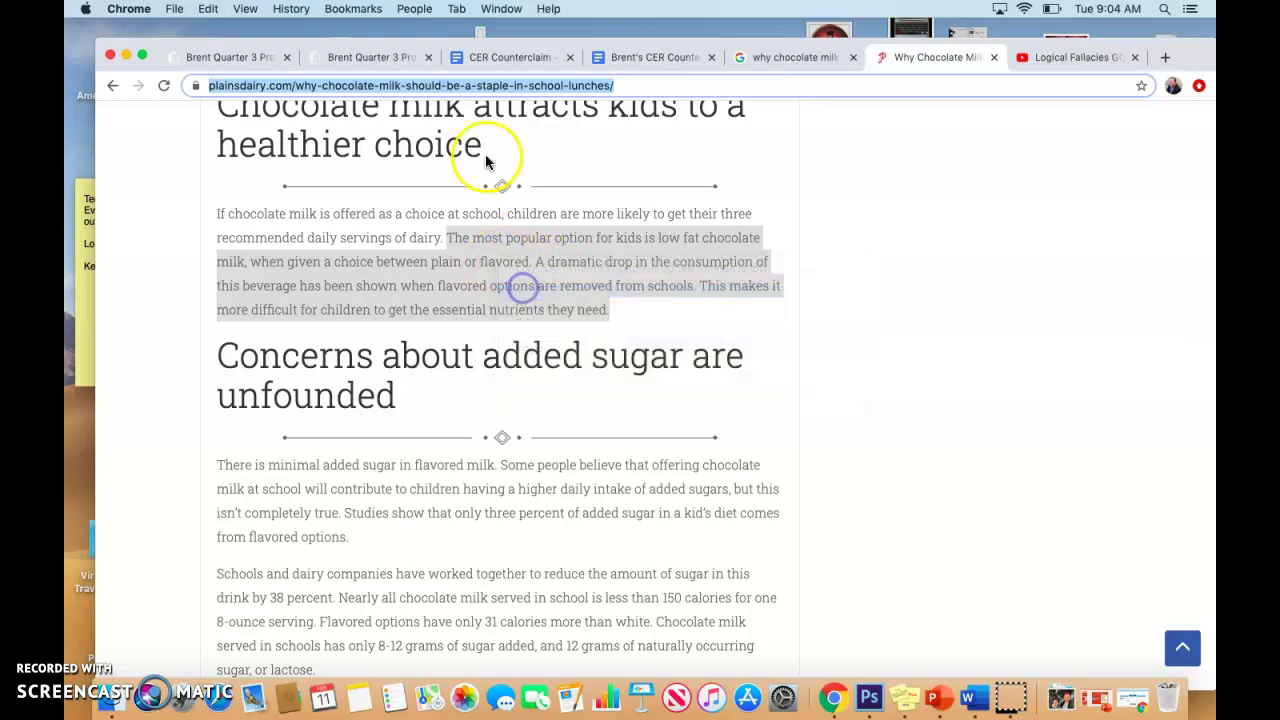
left_click(641, 57)
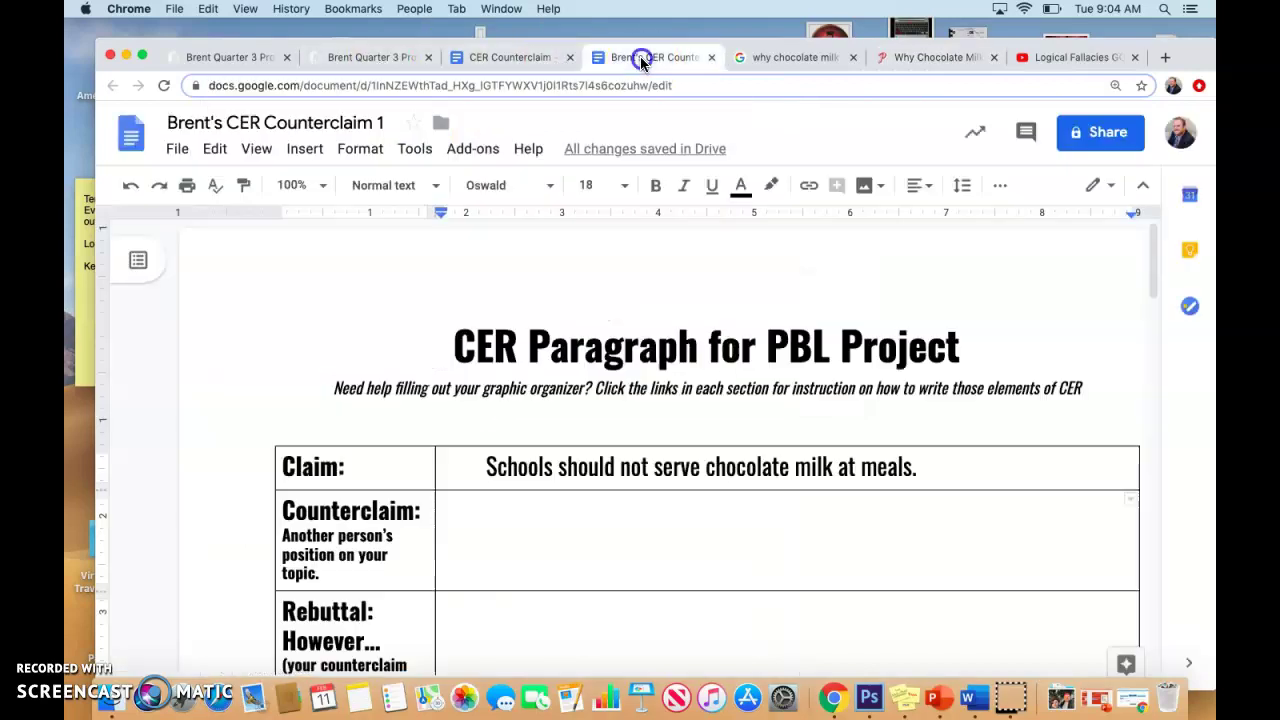
left_click(468, 535)
right_click(468, 535)
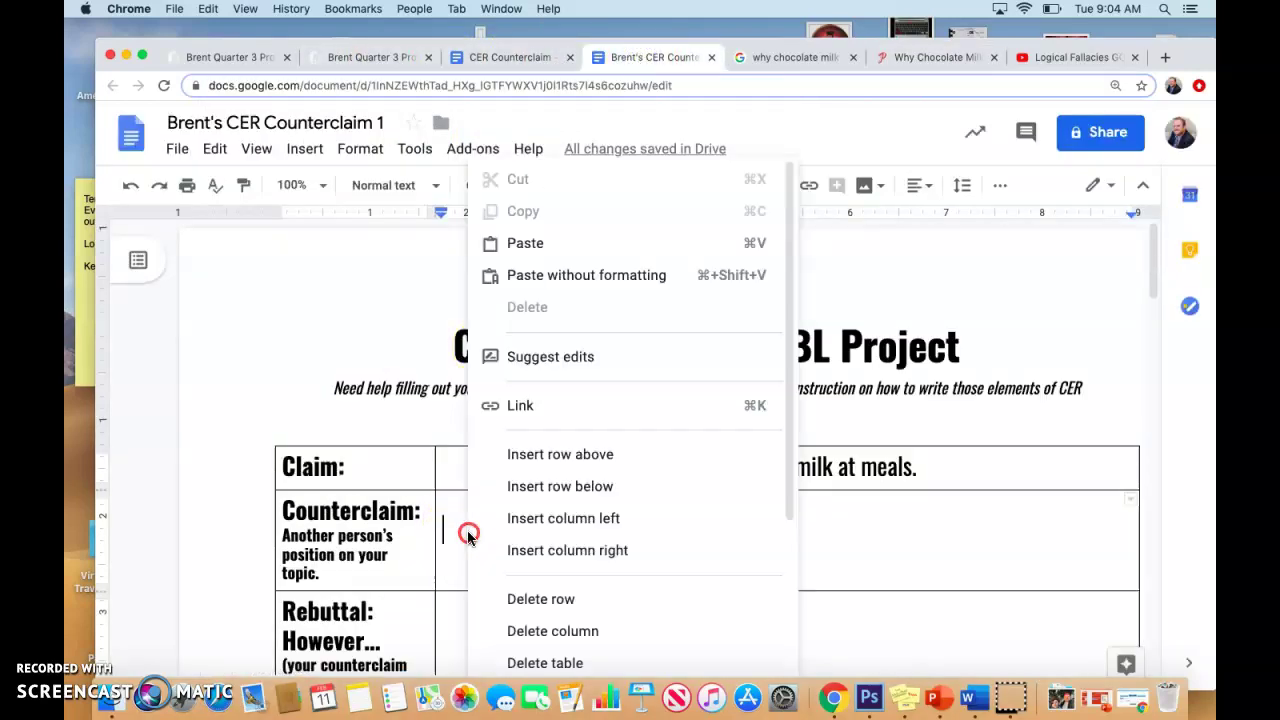
left_click(556, 245)
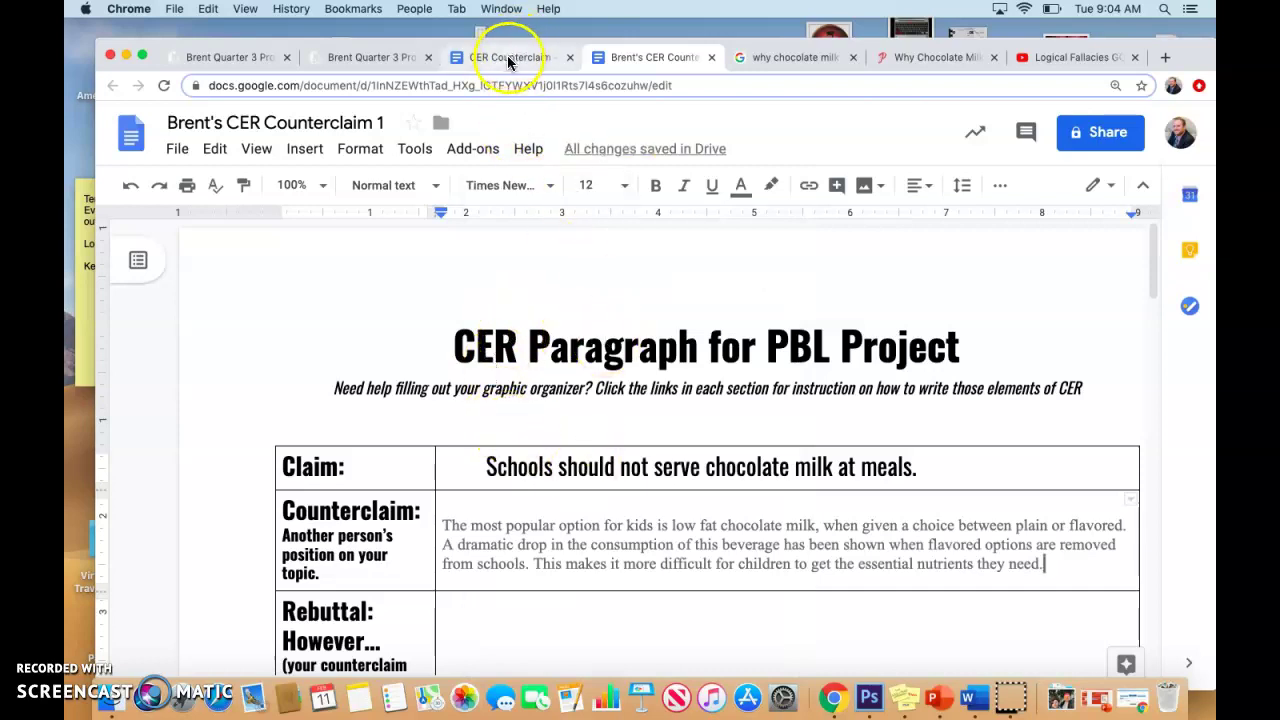
Copy the Plains Dairy article's web address from the browser.
left_click(932, 58)
scroll(697, 278, "up", 10)
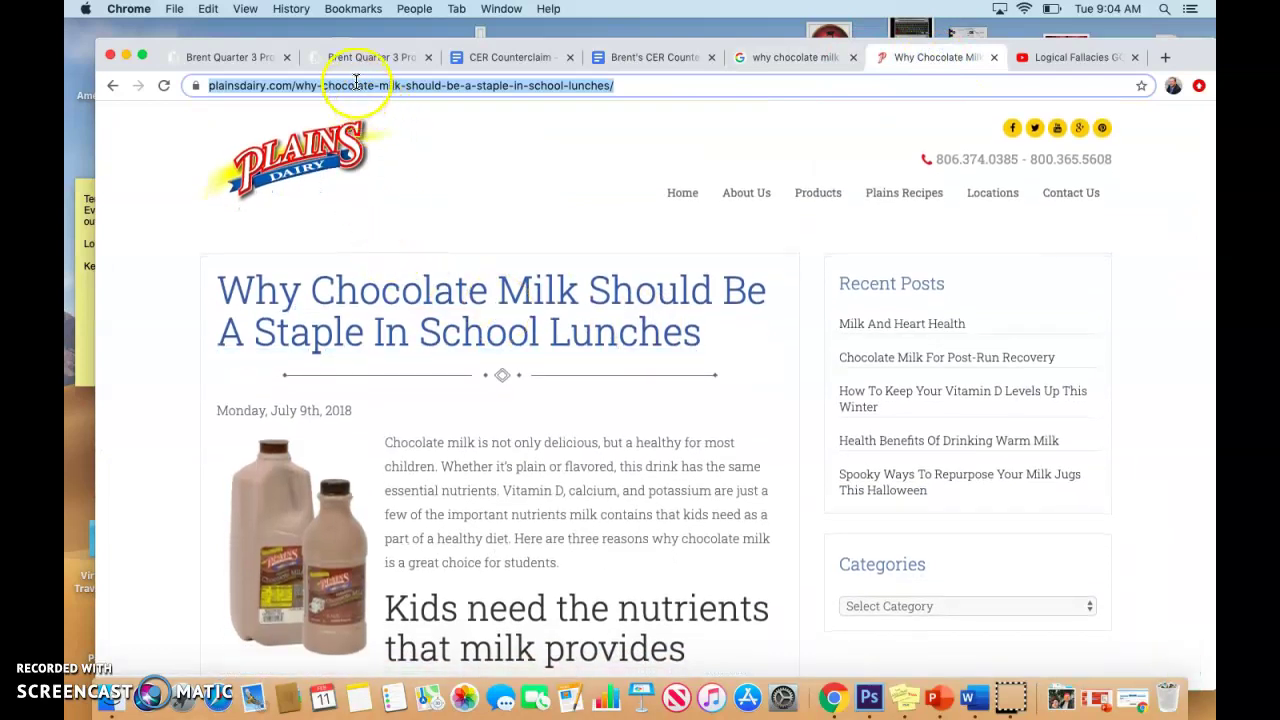
right_click(356, 82)
left_click(417, 172)
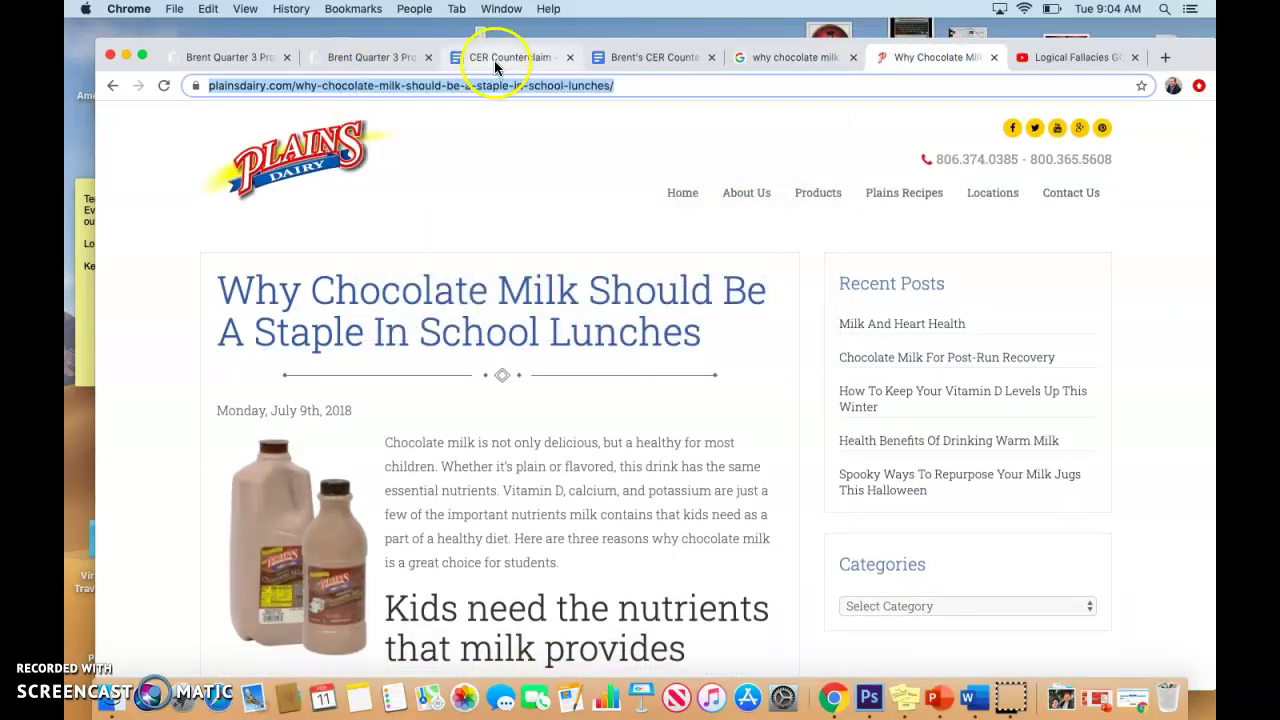
left_click(496, 60)
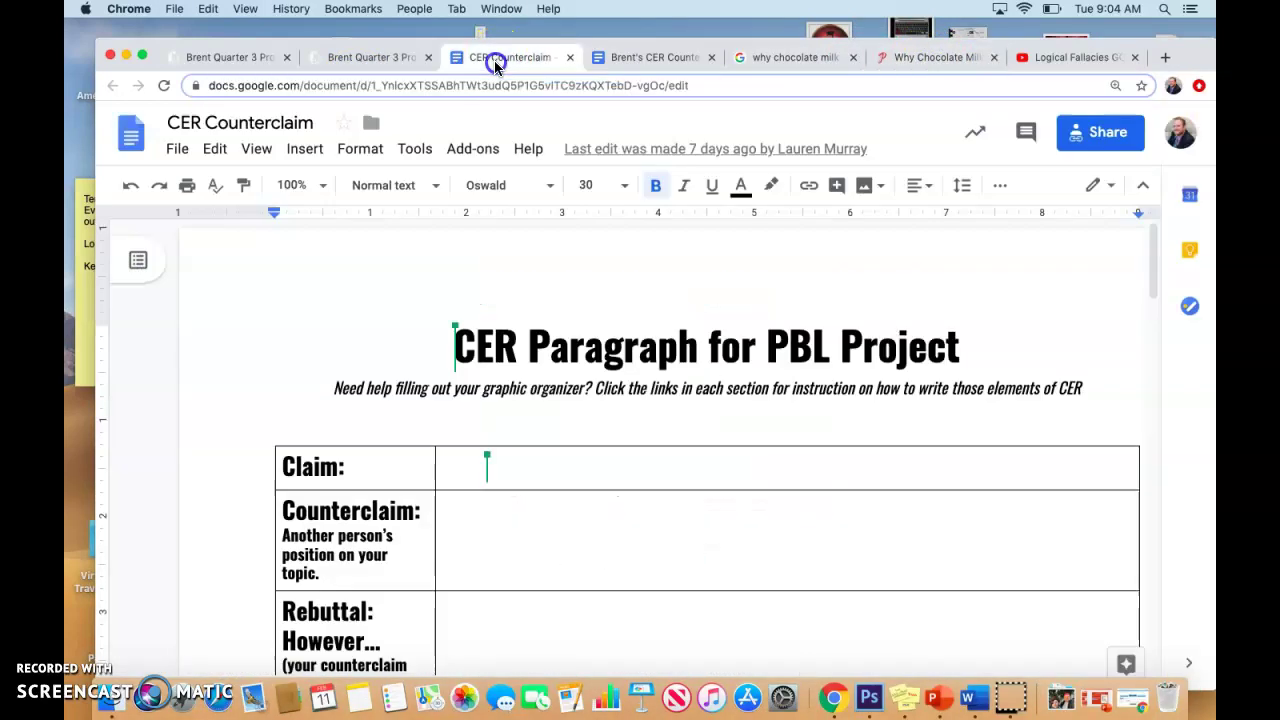
Close the blank CER Counterclaim template and paste the plainsdairy.com link on a new line below the table.
left_click(570, 57)
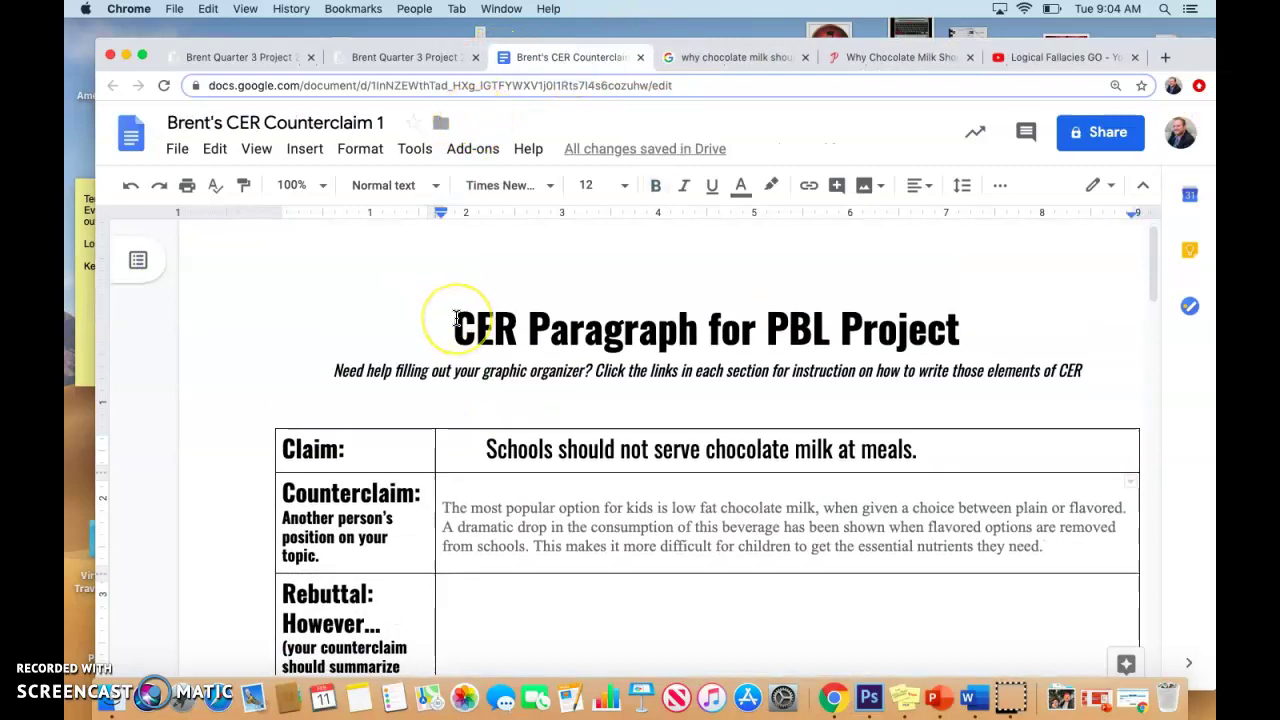
scroll(455, 318, "down", 10)
scroll(455, 318, "up", 3)
left_click(464, 338)
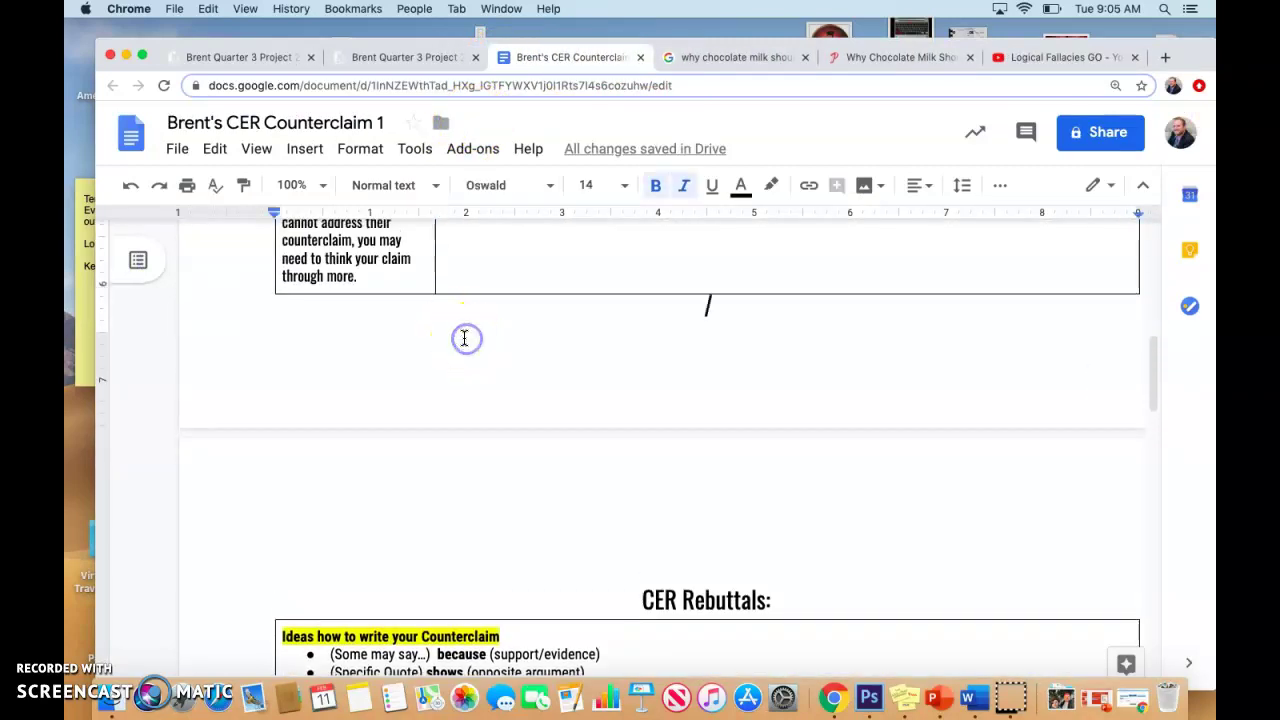
key("Return")
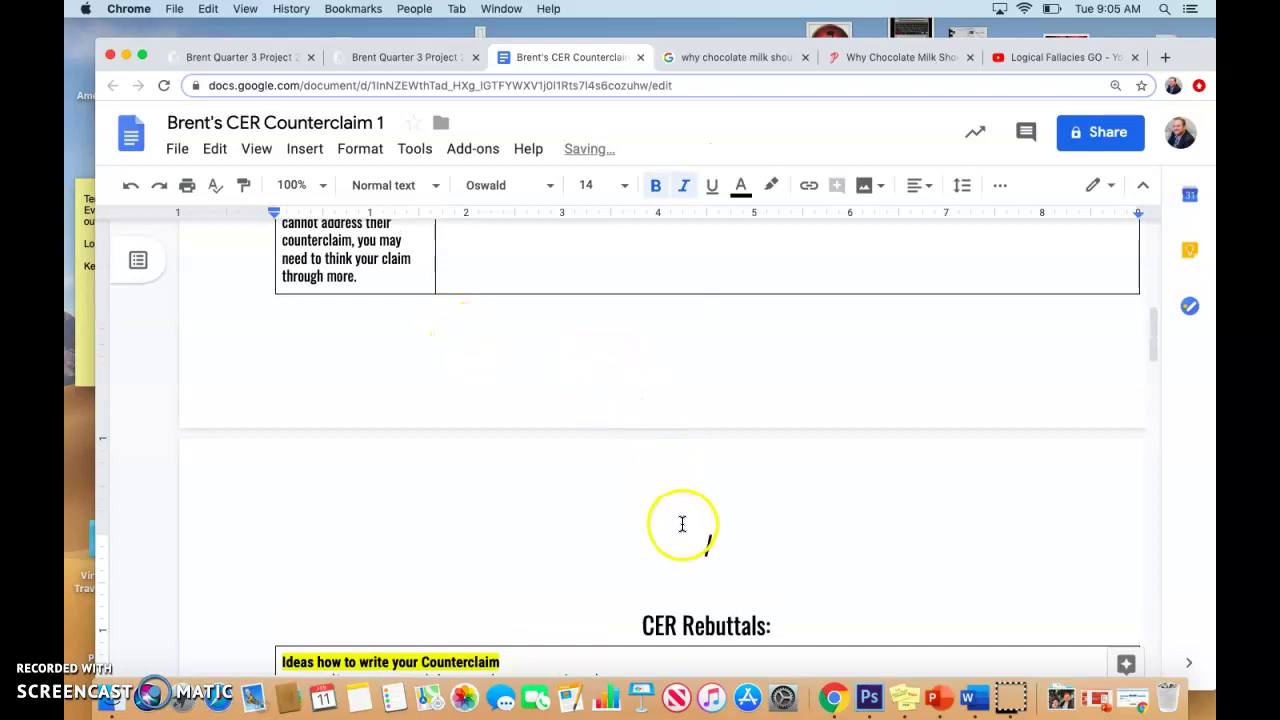
right_click(689, 340)
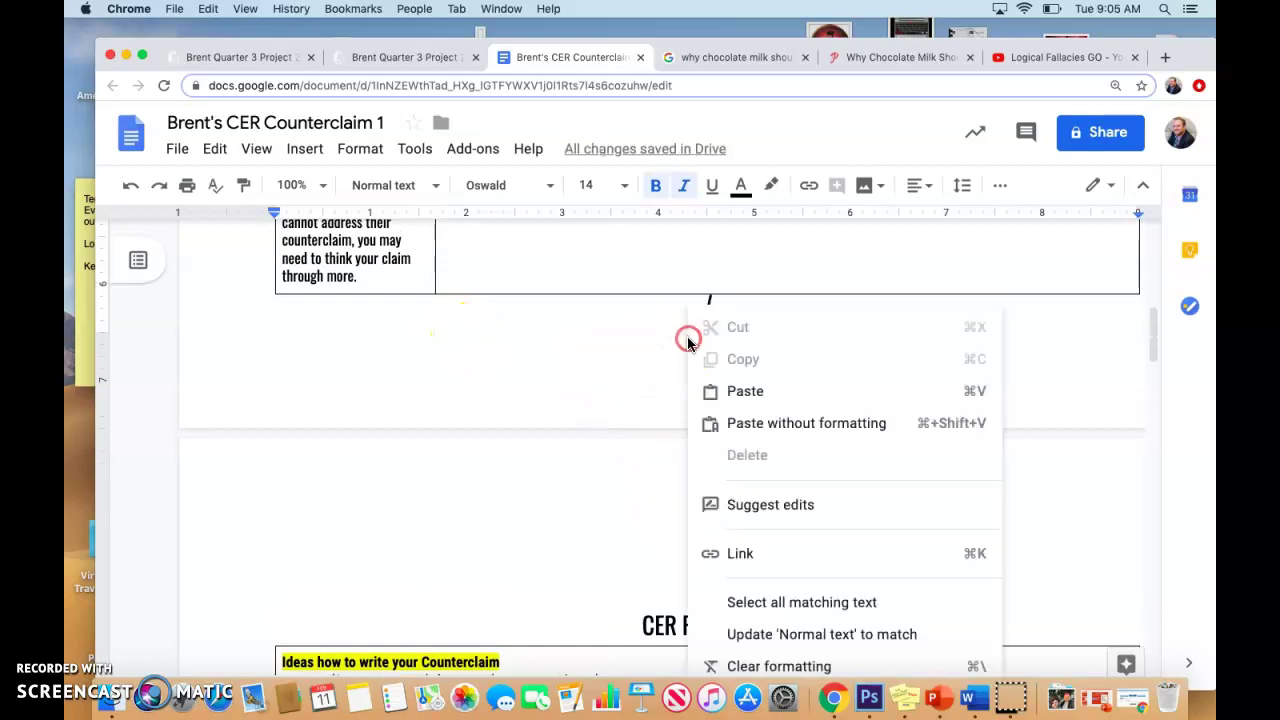
left_click(743, 391)
Scroll back up to the empty Rebuttal cell of the organizer table.
scroll(520, 371, "up", 2)
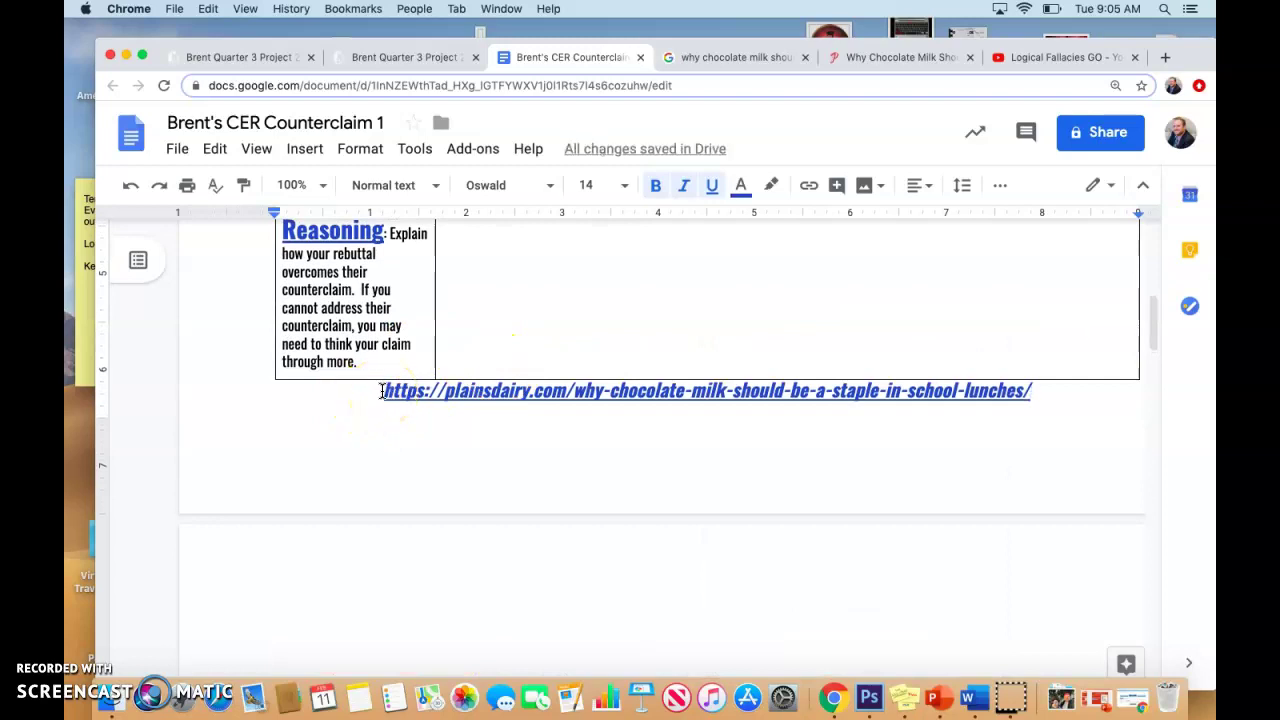
scroll(574, 383, "up", 5)
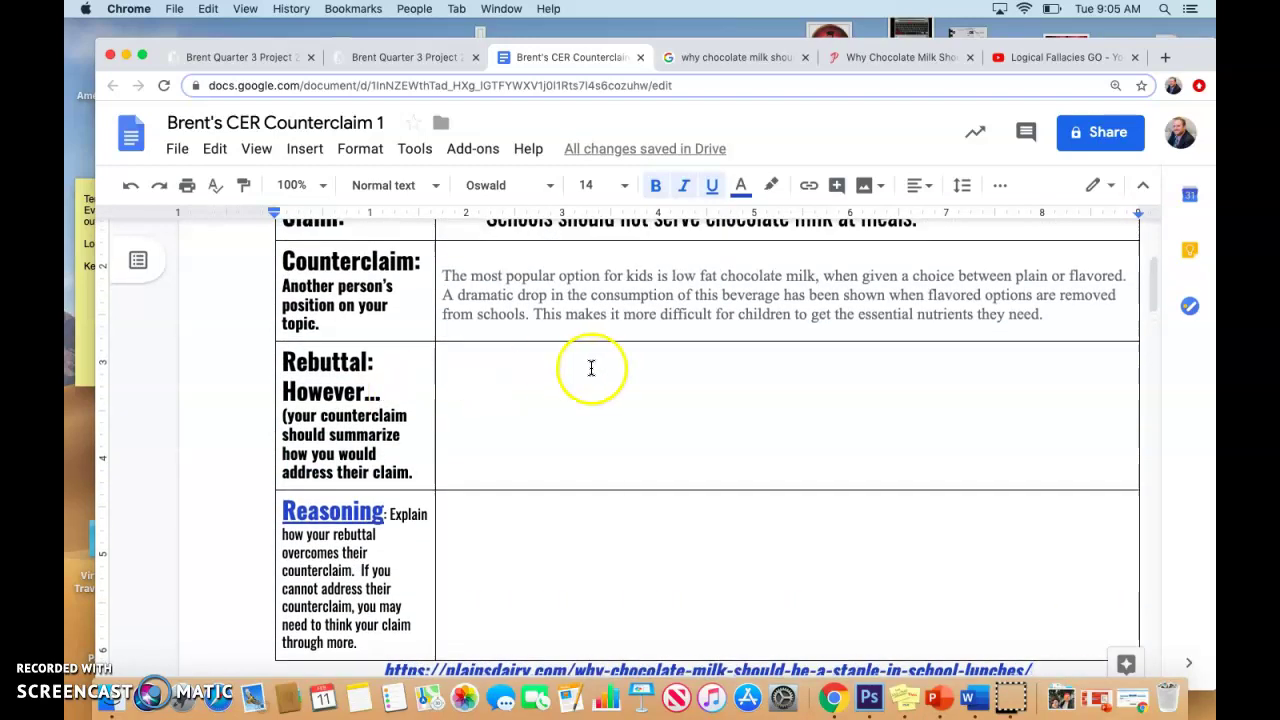
left_click(537, 374)
scroll(537, 374, "down", 4)
scroll(537, 374, "up", 1)
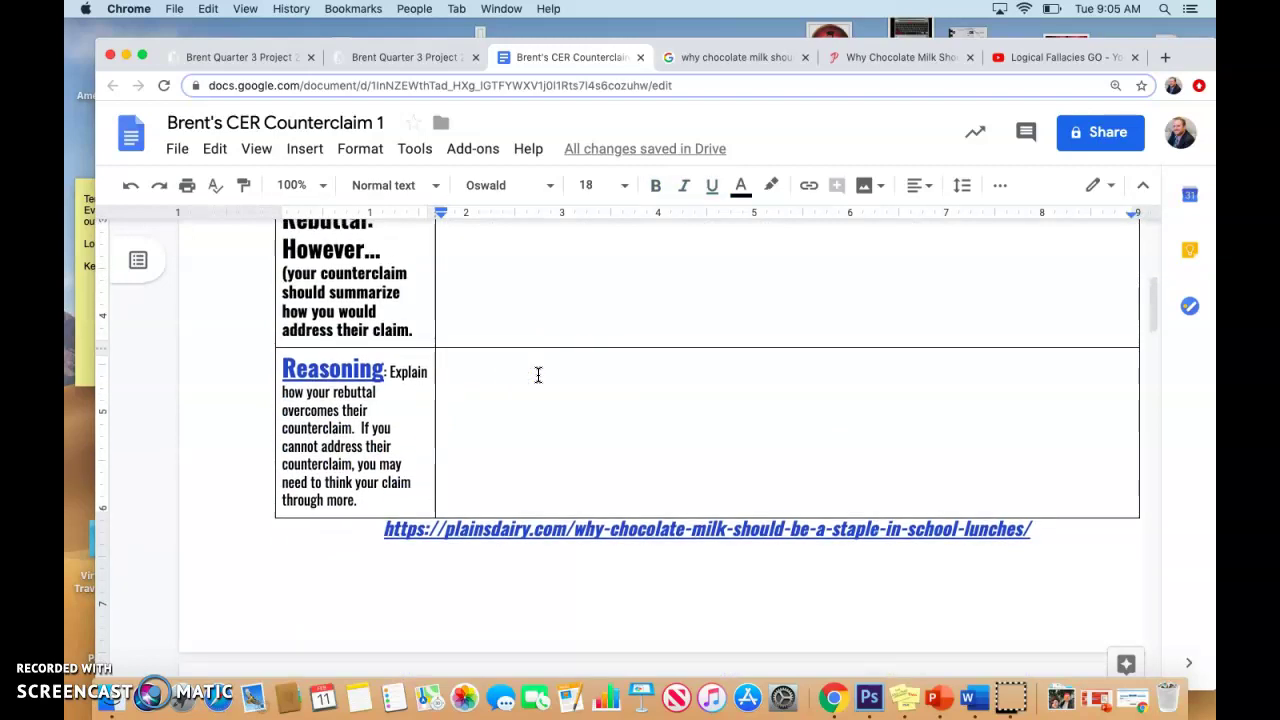
scroll(537, 374, "up", 5)
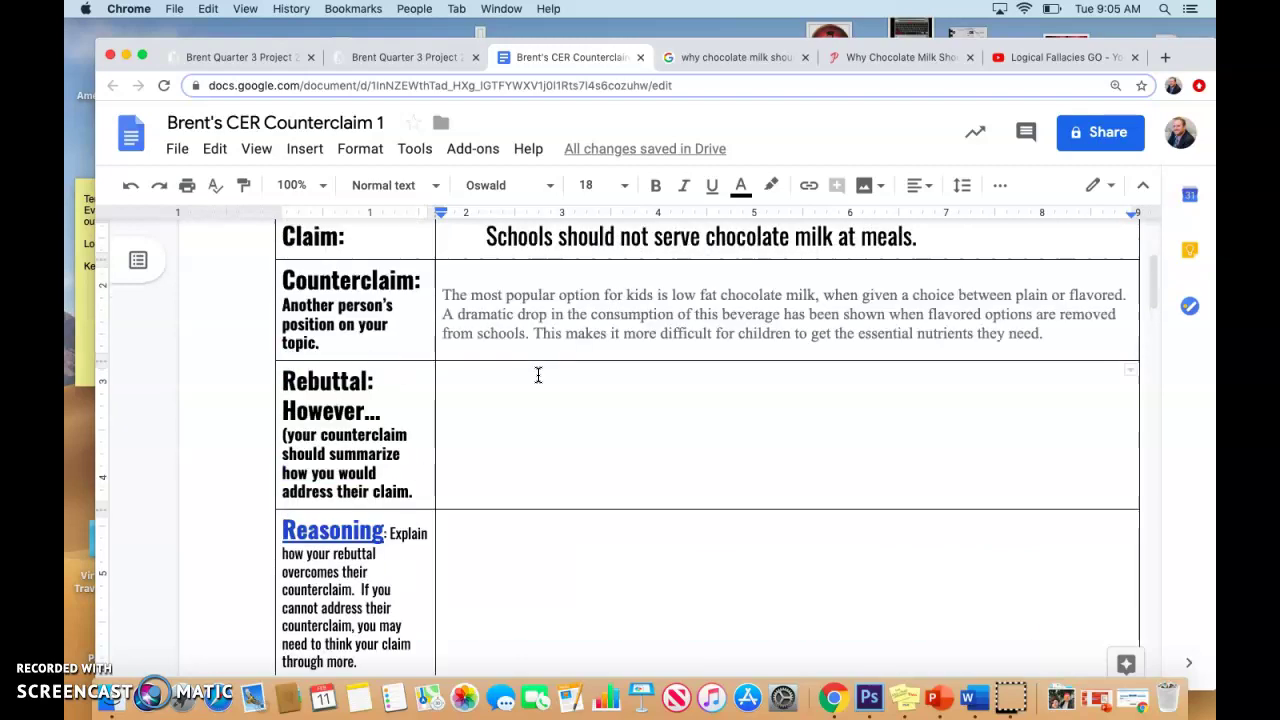
Prefix the counterclaim with 'According to Plains Dairy, "' and add a closing quote after 'need.'.
left_click(442, 388)
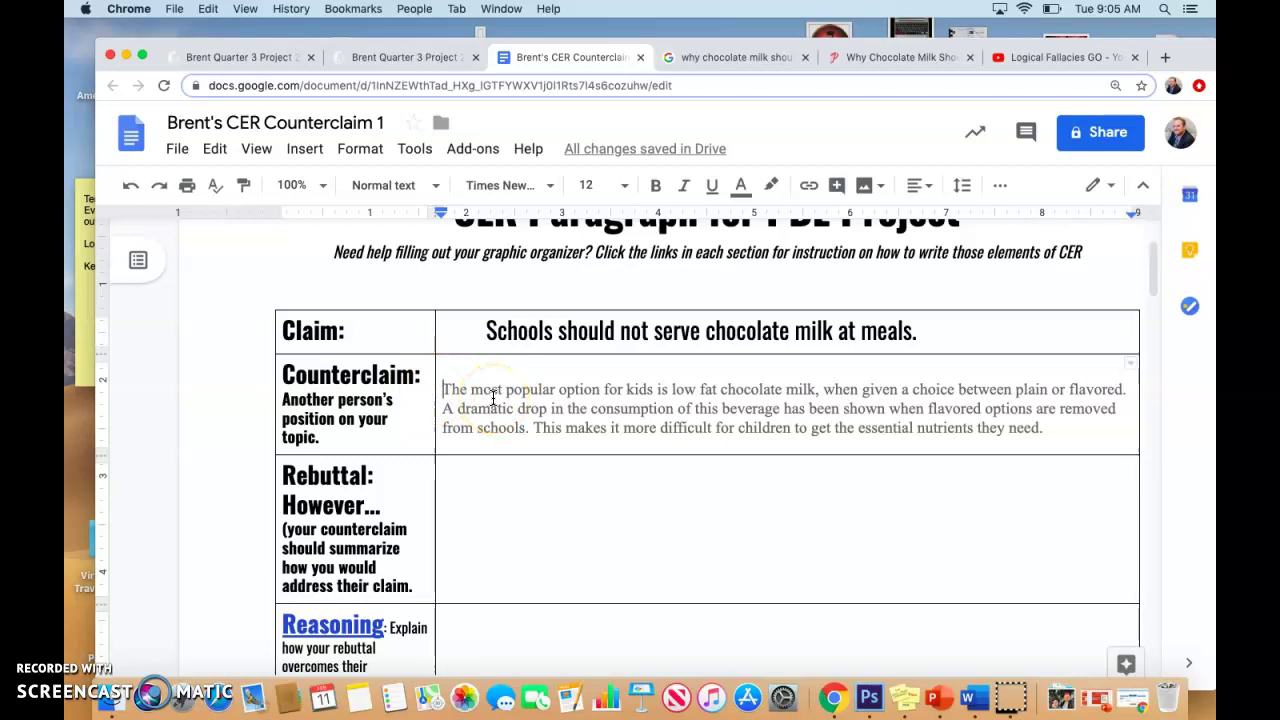
type("Accor")
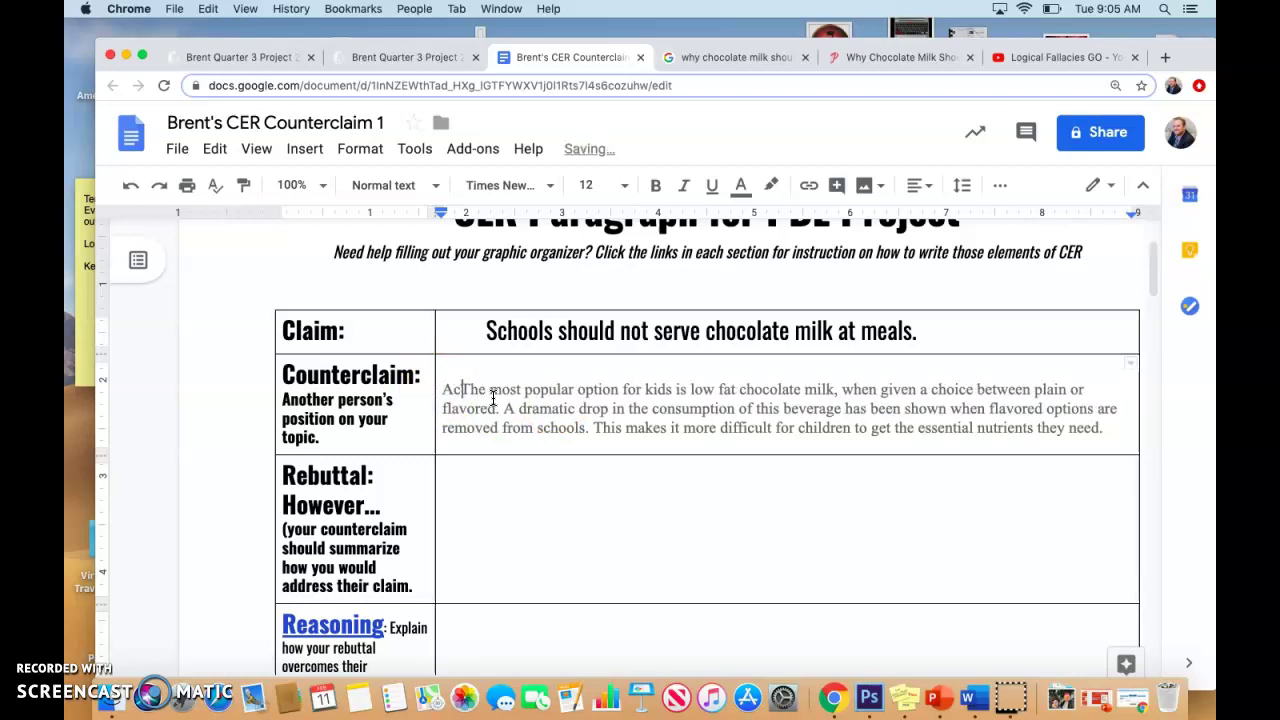
type("ding to the")
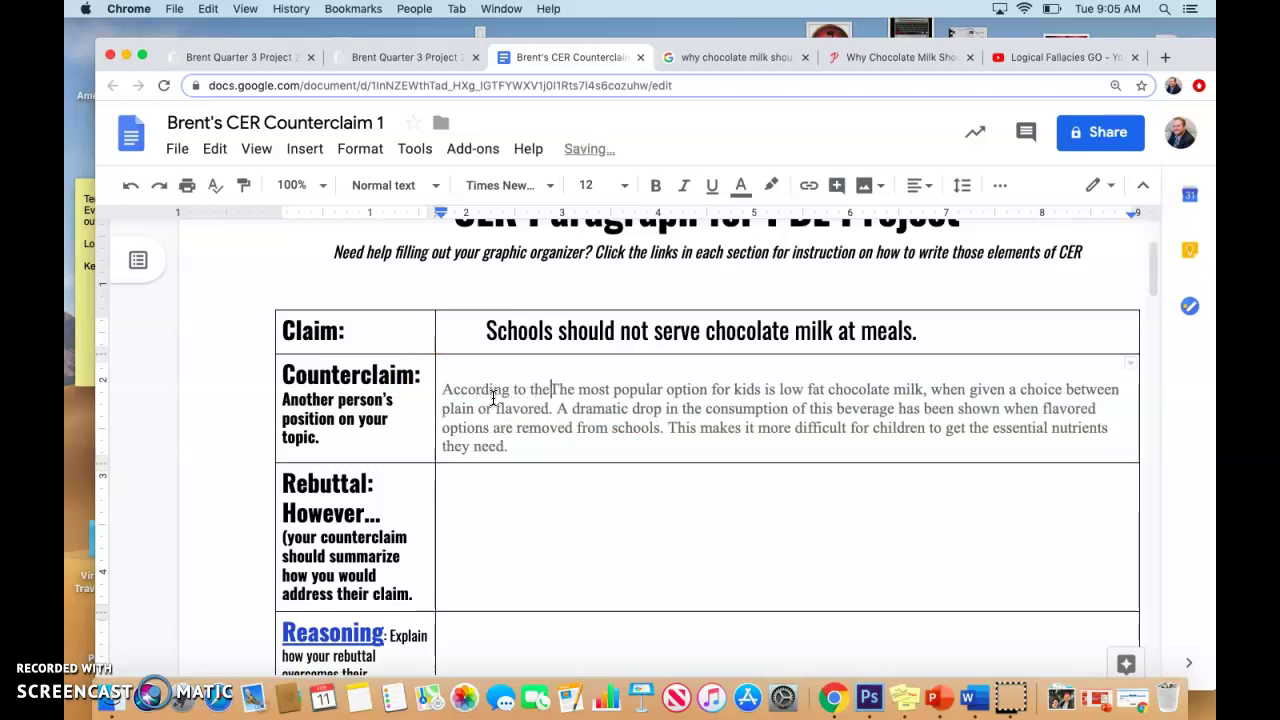
left_click(858, 57)
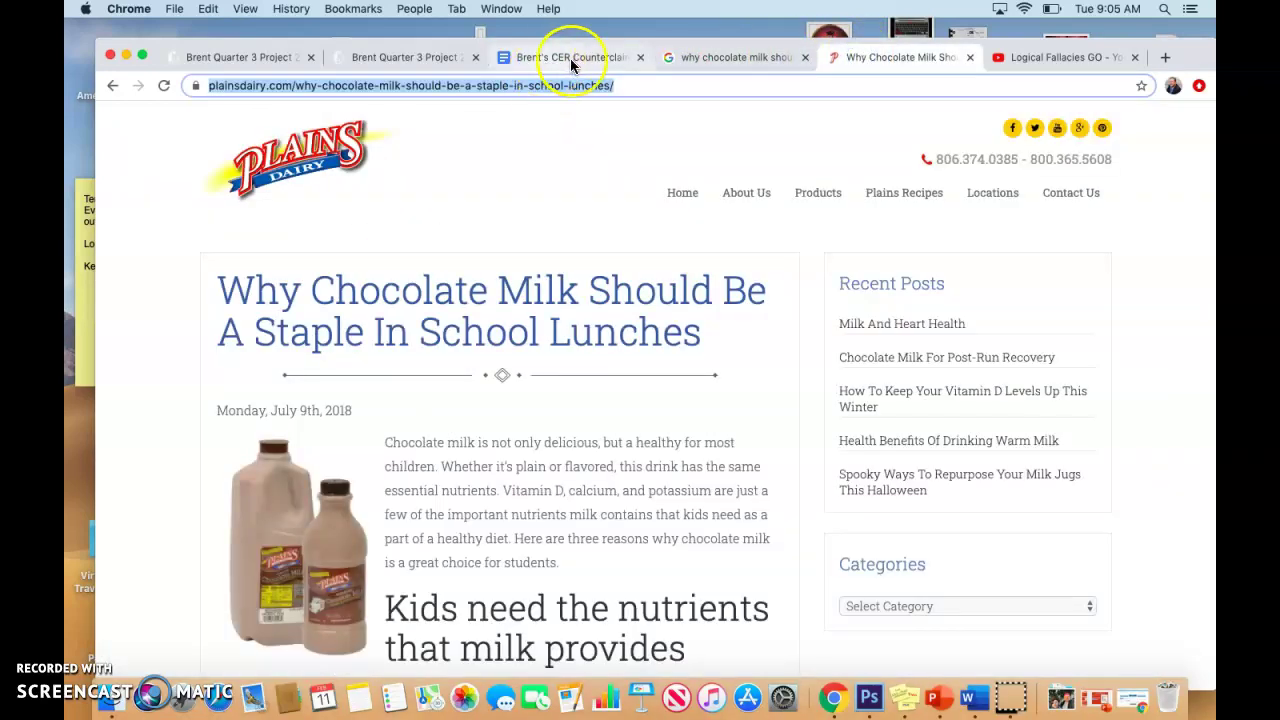
left_click(630, 60)
key("BackSpace")
key("BackSpace")
key("BackSpace")
key("BackSpace")
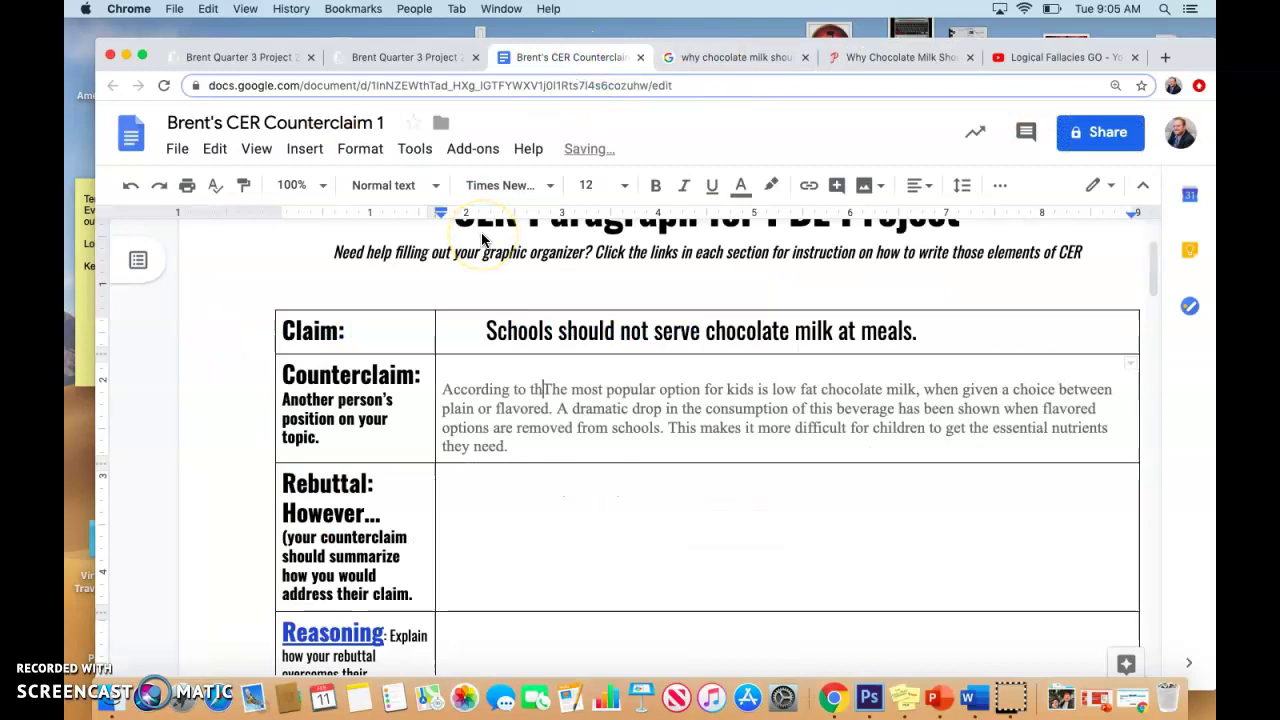
type("Plains Dairy,")
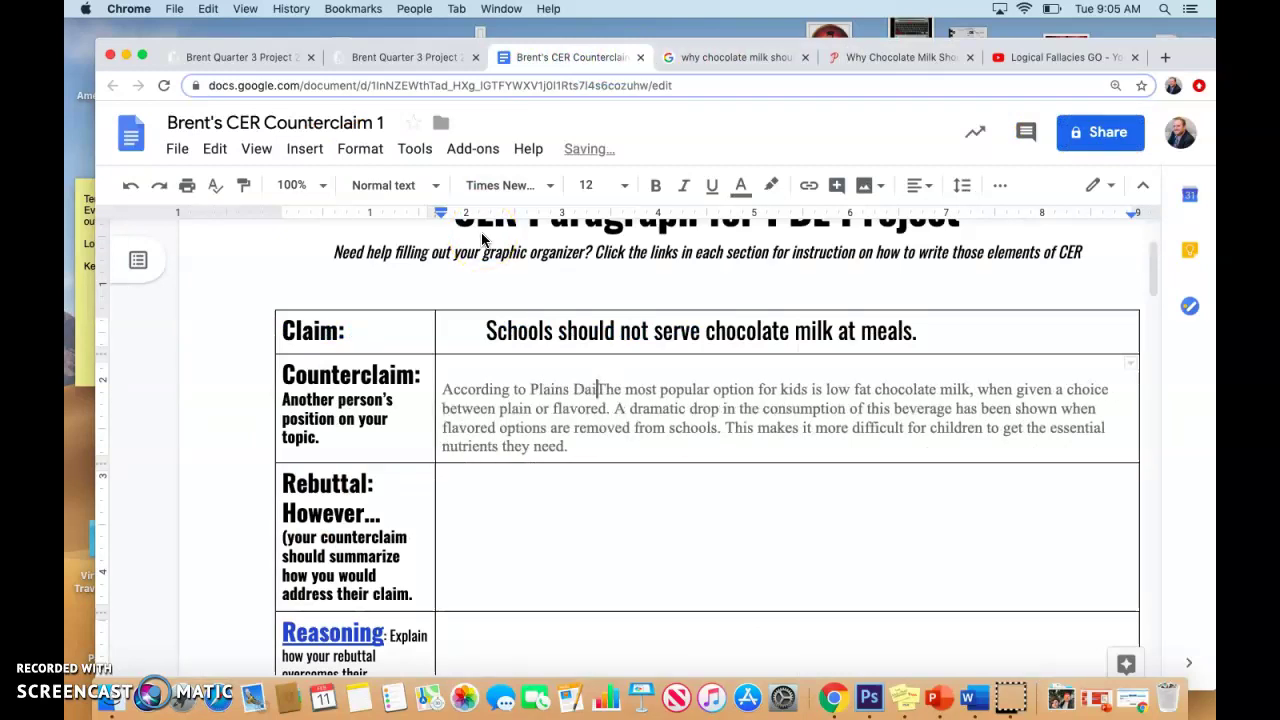
type(" \"")
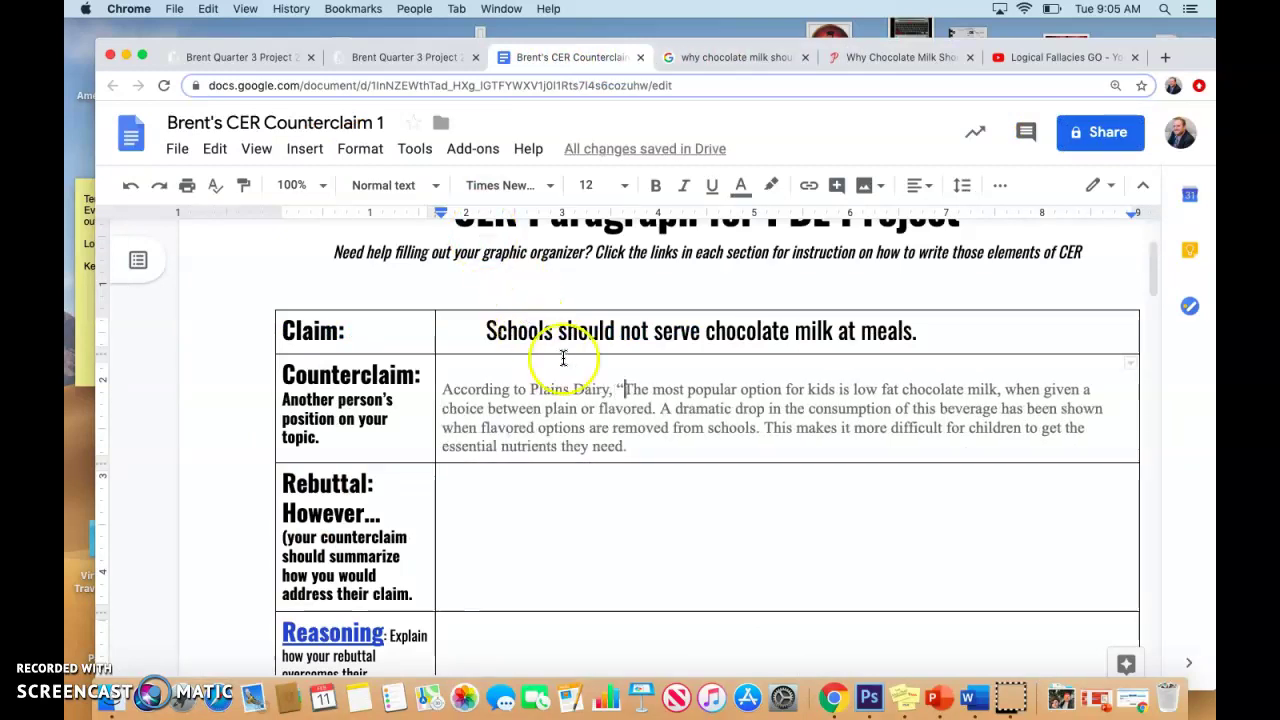
left_click(646, 454)
type("\"")
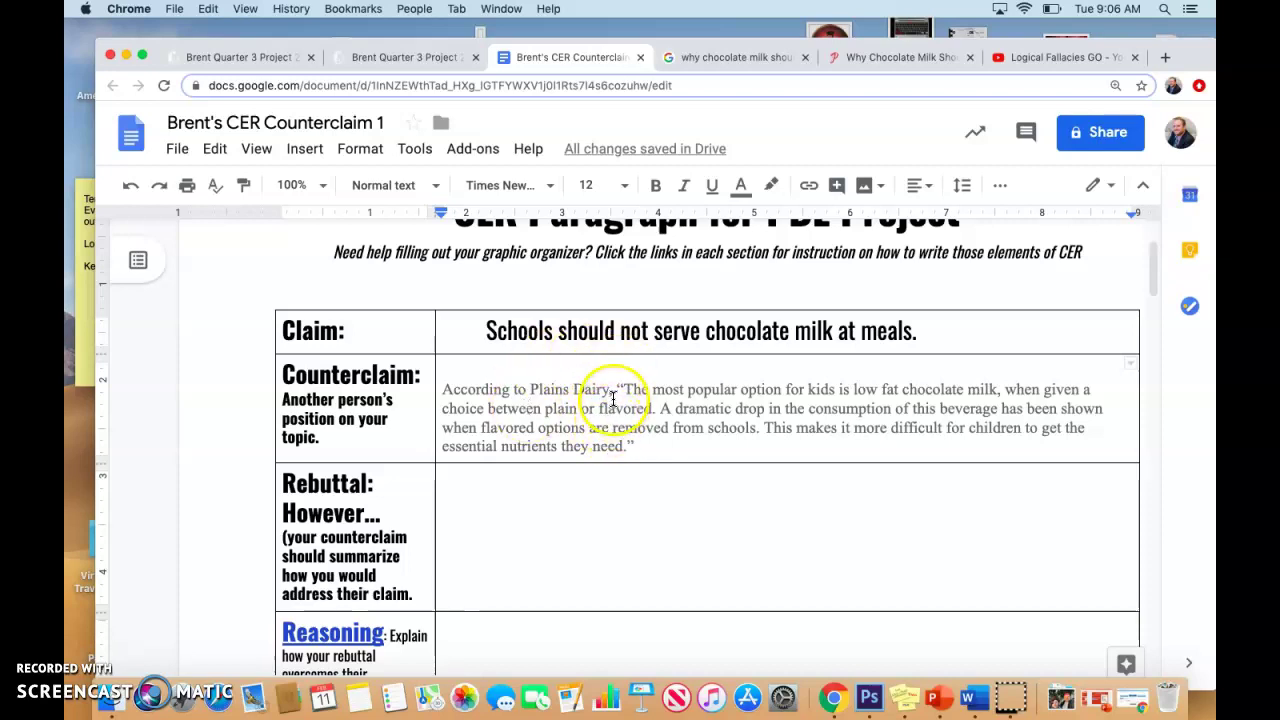
Write the rebuttal's first sentence: choosing flavored milk still increases sugar consumption in children.
left_click_drag(607, 389, 531, 389)
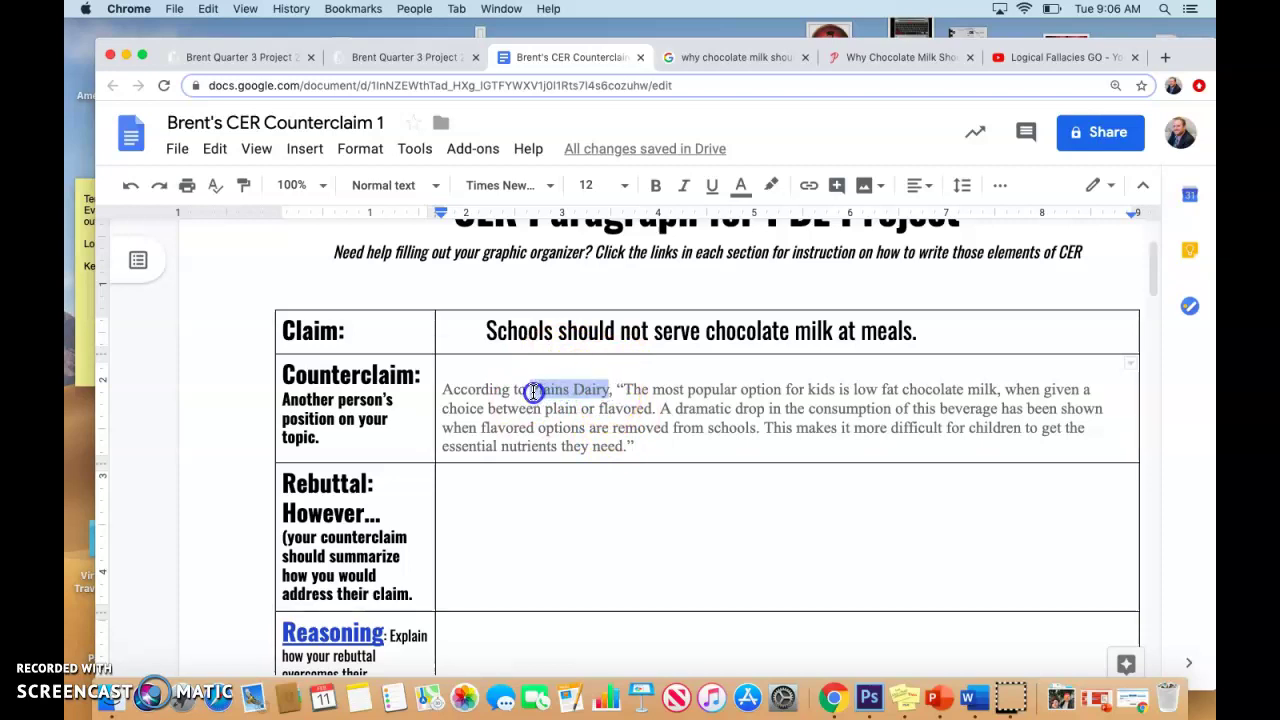
left_click(563, 393)
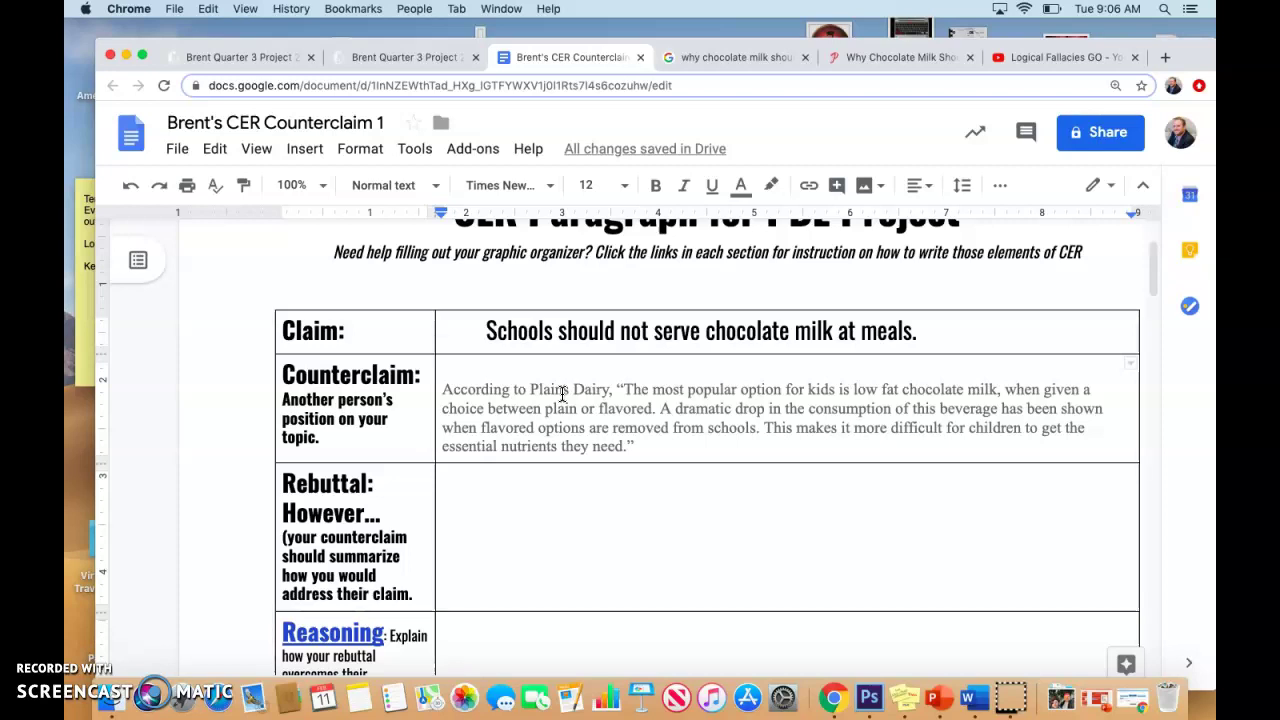
left_click(490, 492)
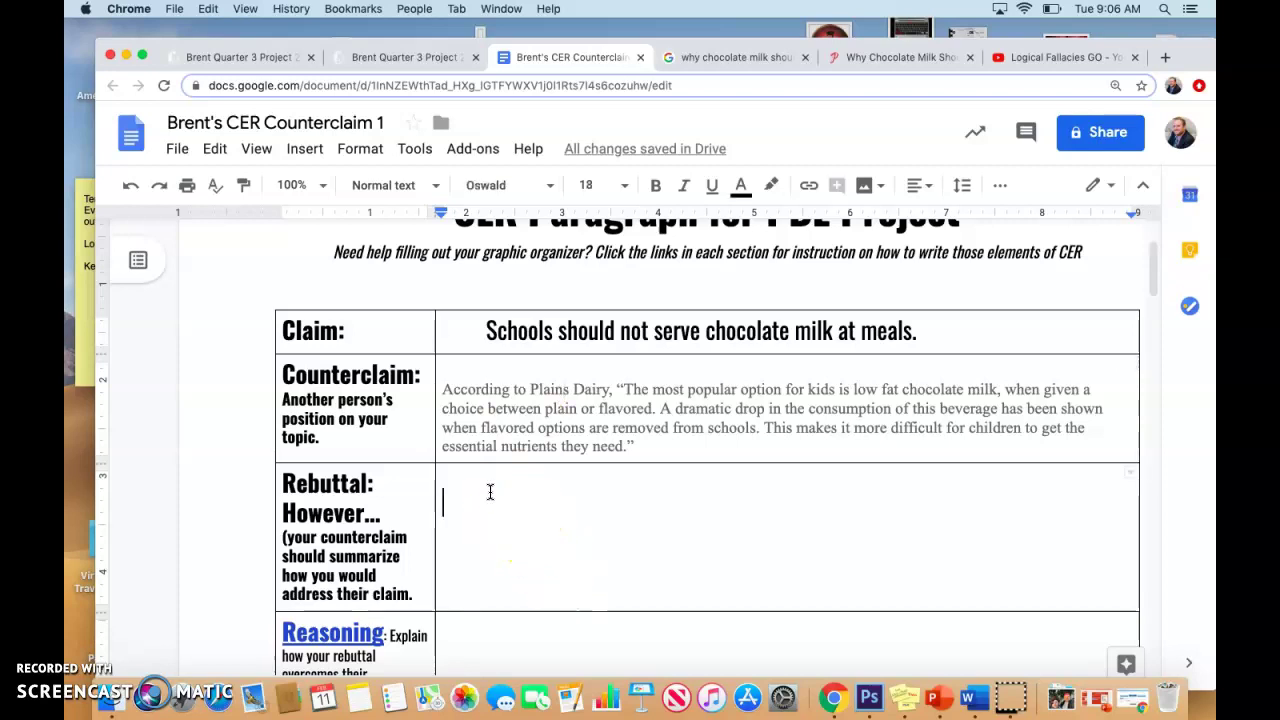
type("Howe")
type("vr, ")
type(" w")
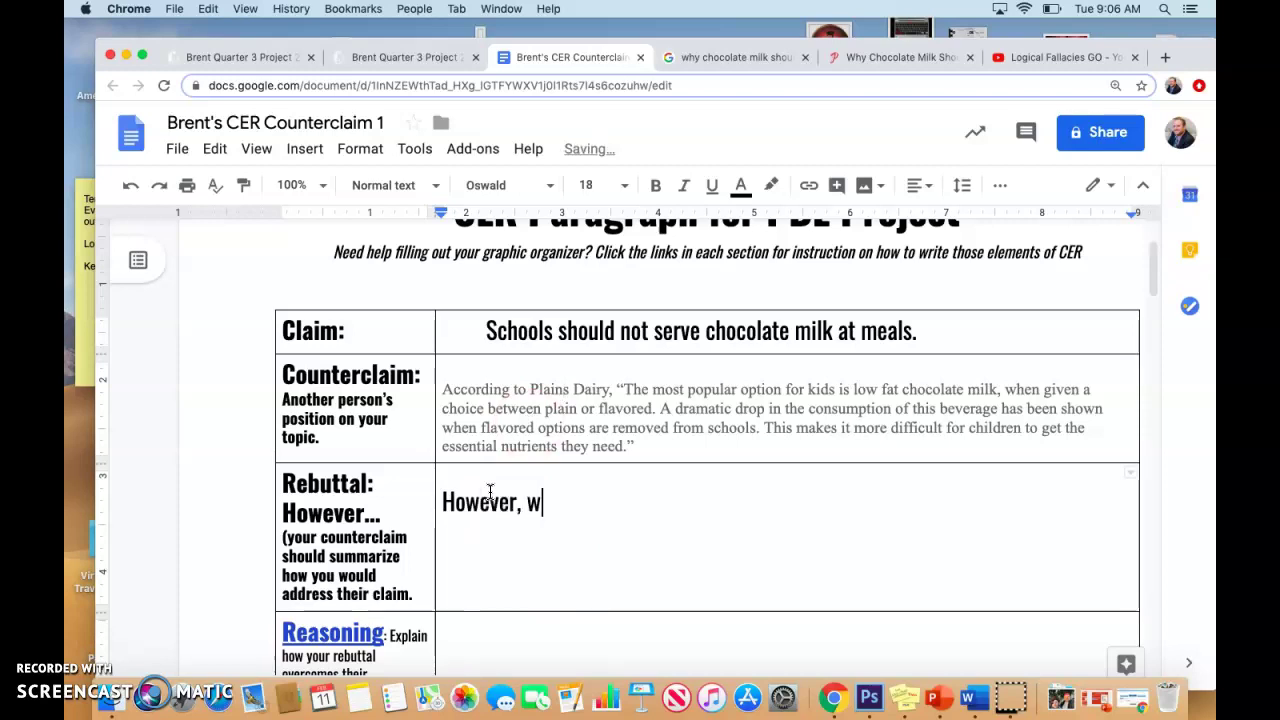
type("hat they fai")
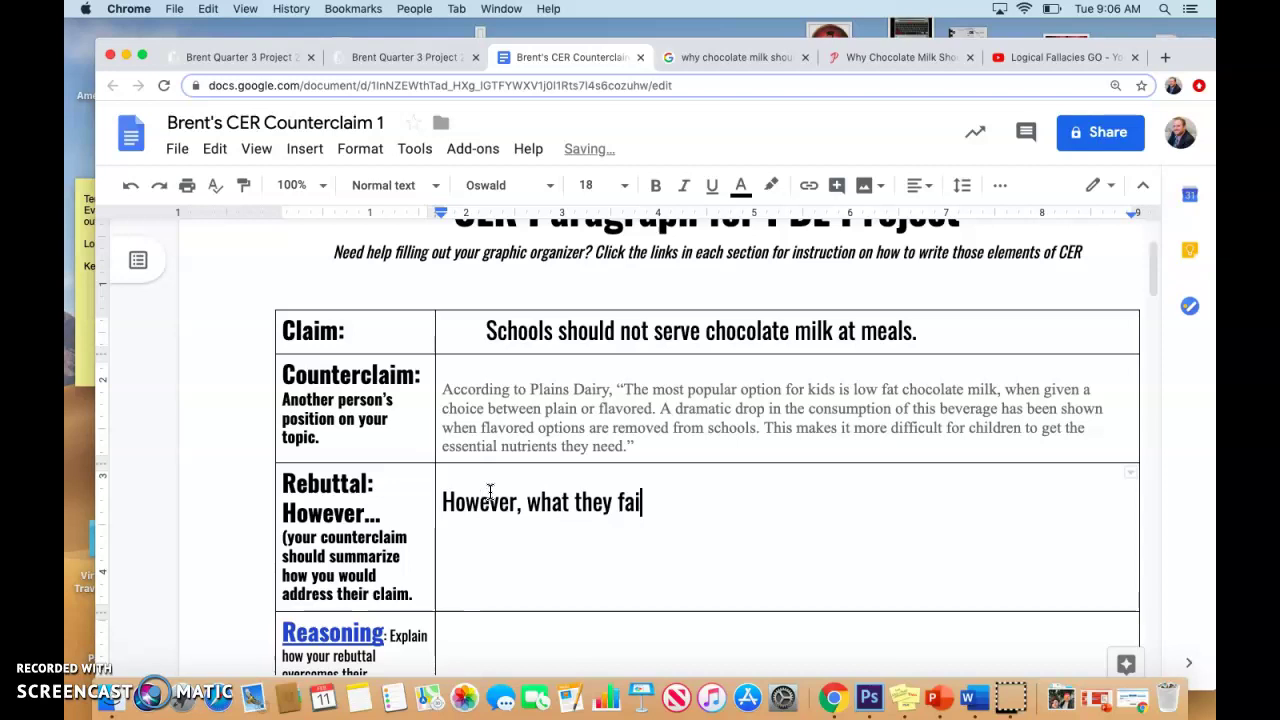
type("l to consider ")
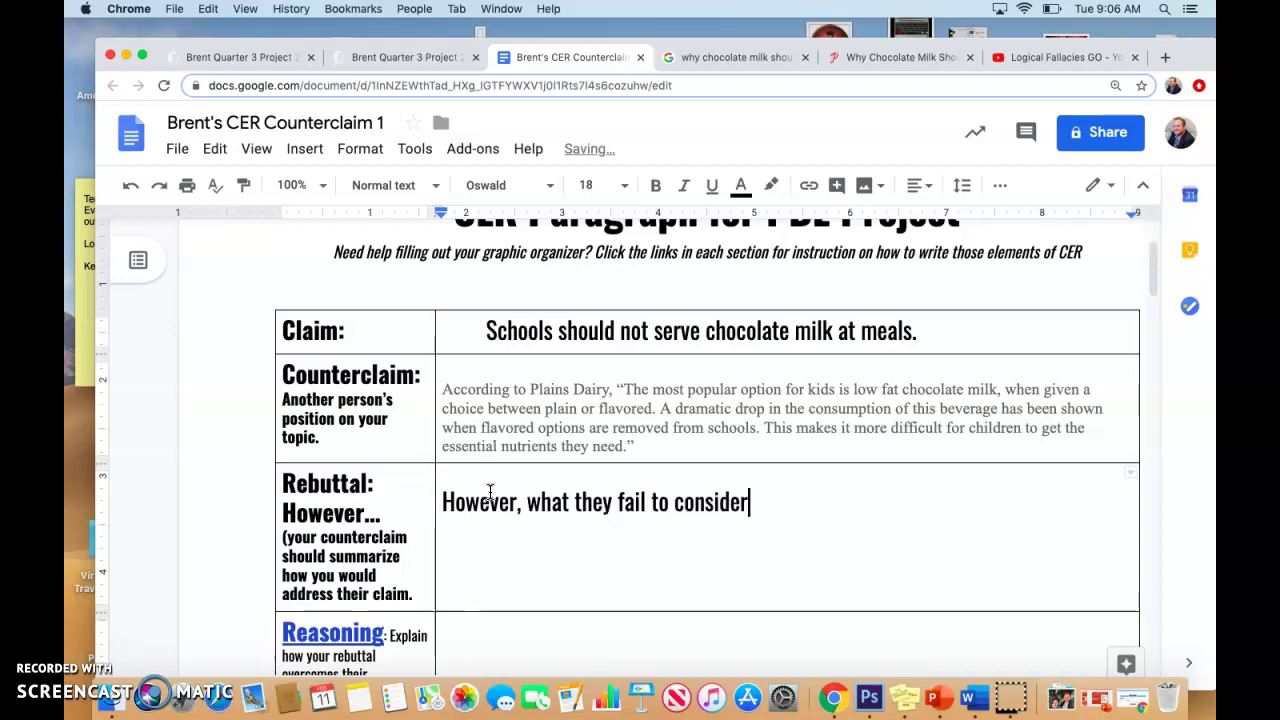
type("in stating that more k")
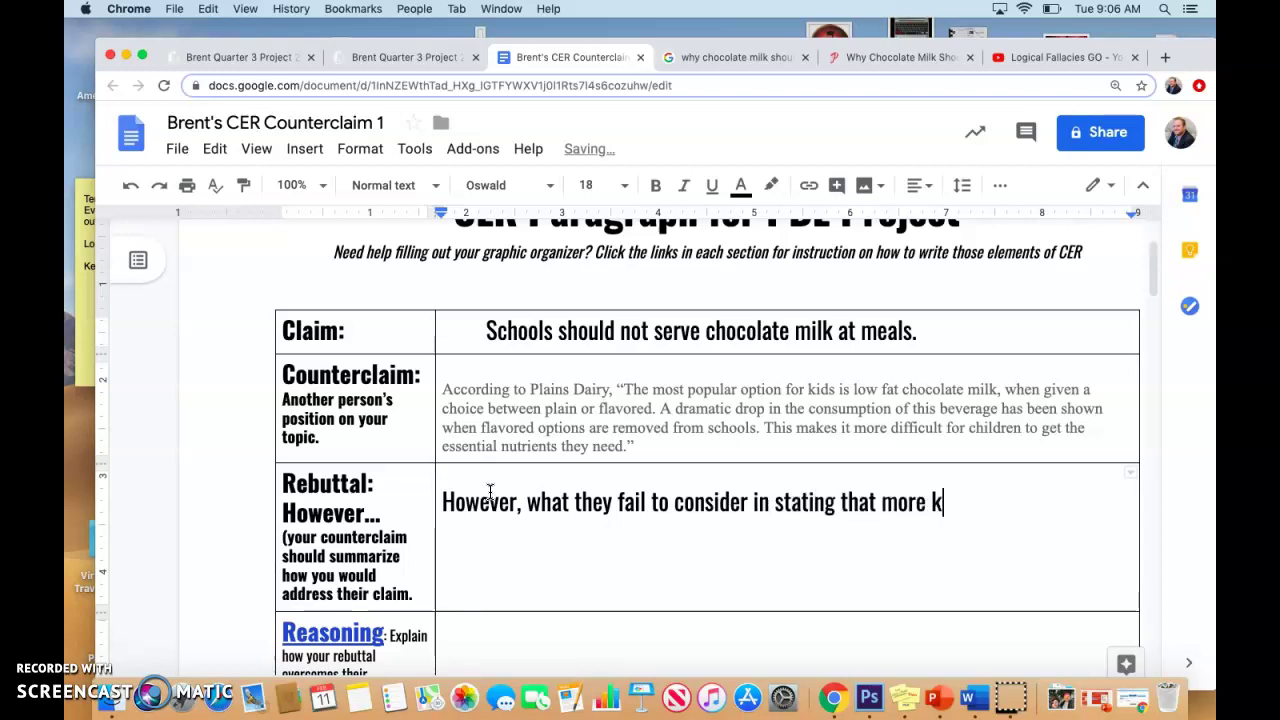
type("ids choose flavored milk is that this still incead")
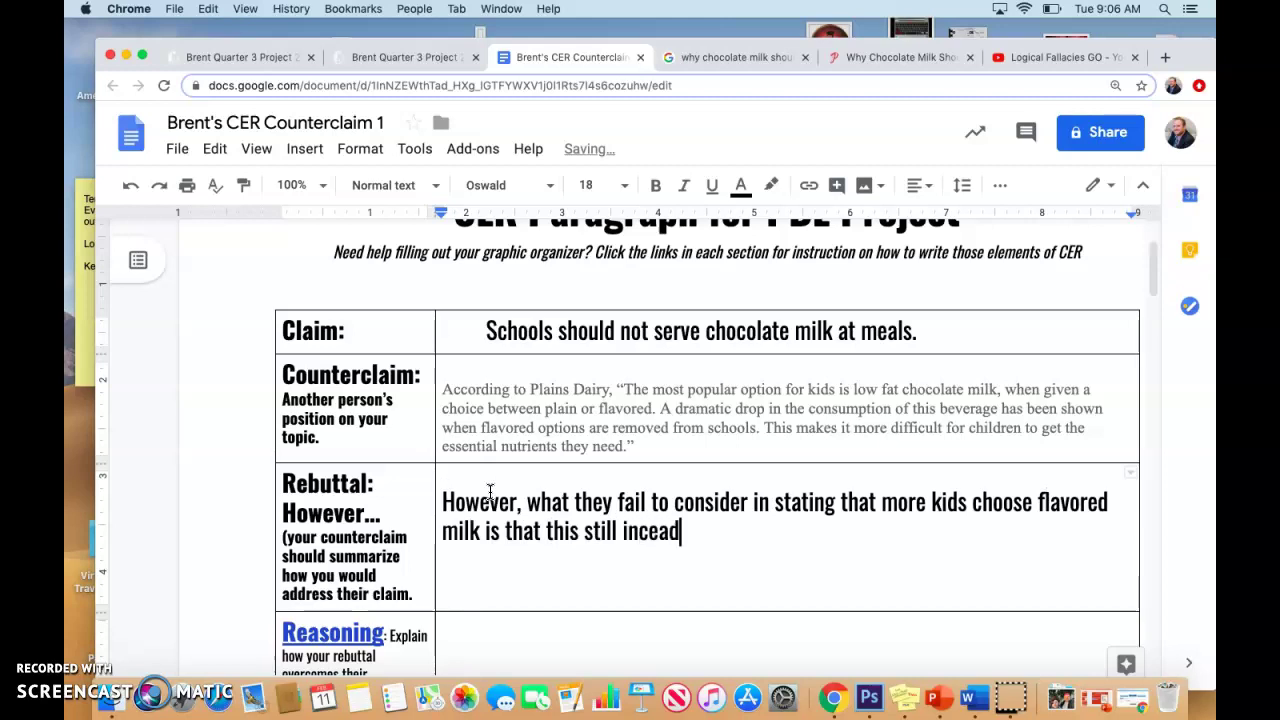
key("BackSpace")
key("BackSpace")
type("reases su")
type("gar consumpti")
type("oj ")
type("in child")
type("ren.")
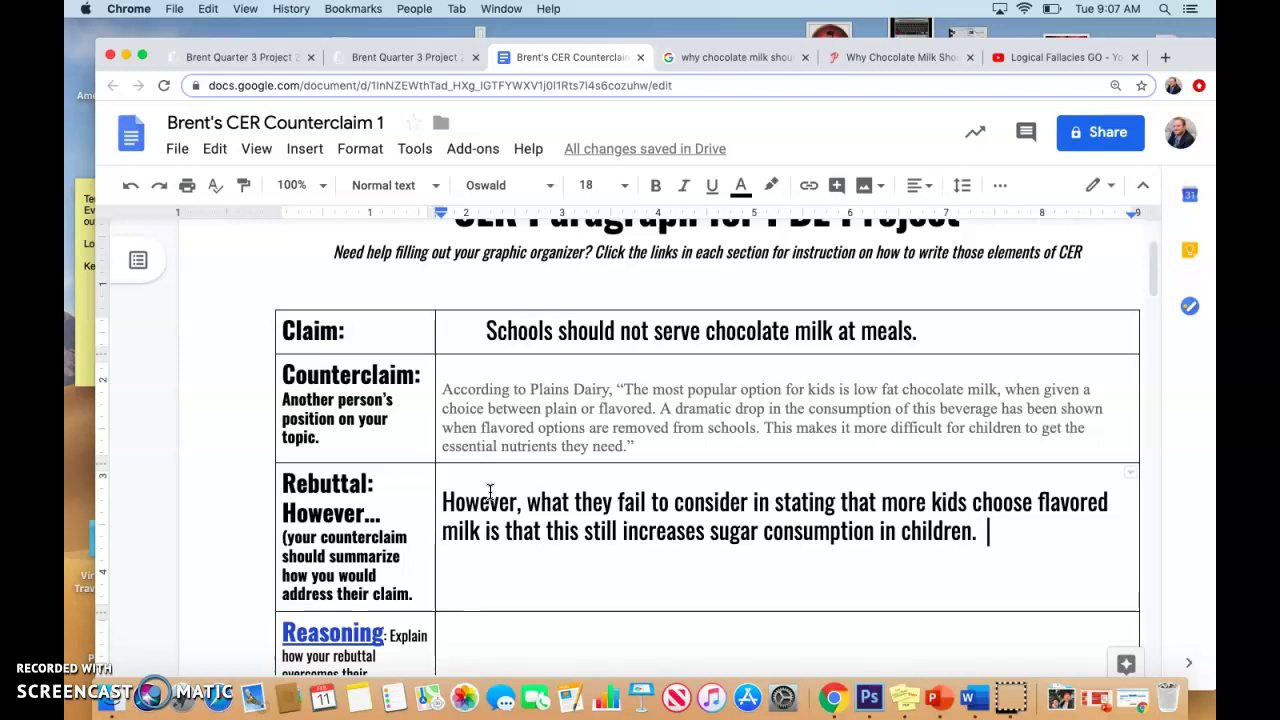
Add 'This does not address the issue of unhealthy food choices for students.'.
type("This does not address ")
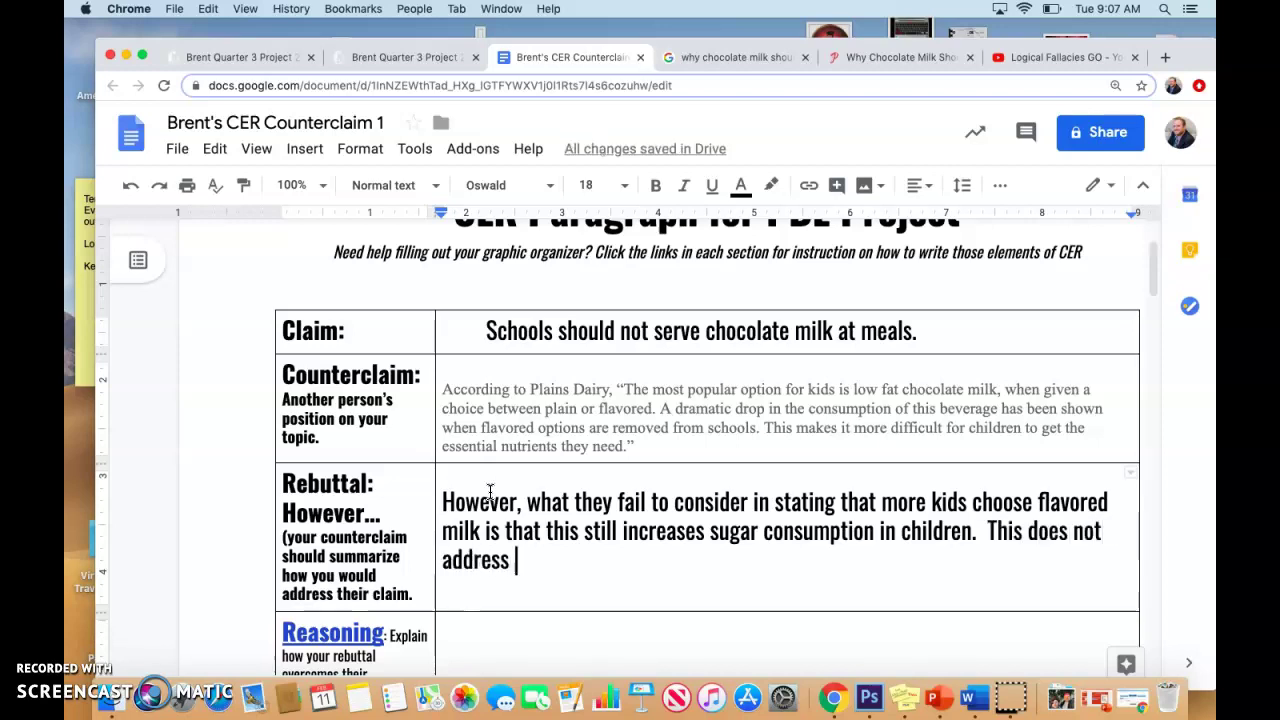
type("the issue of ")
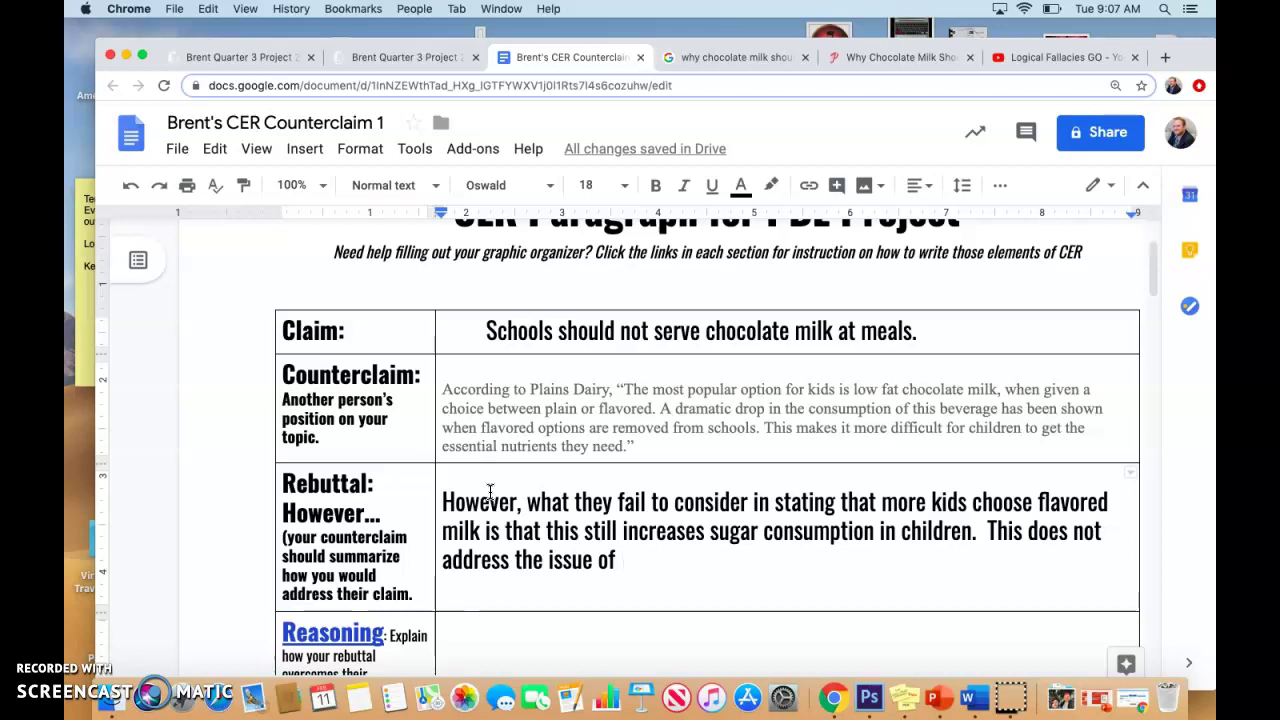
type("unhela")
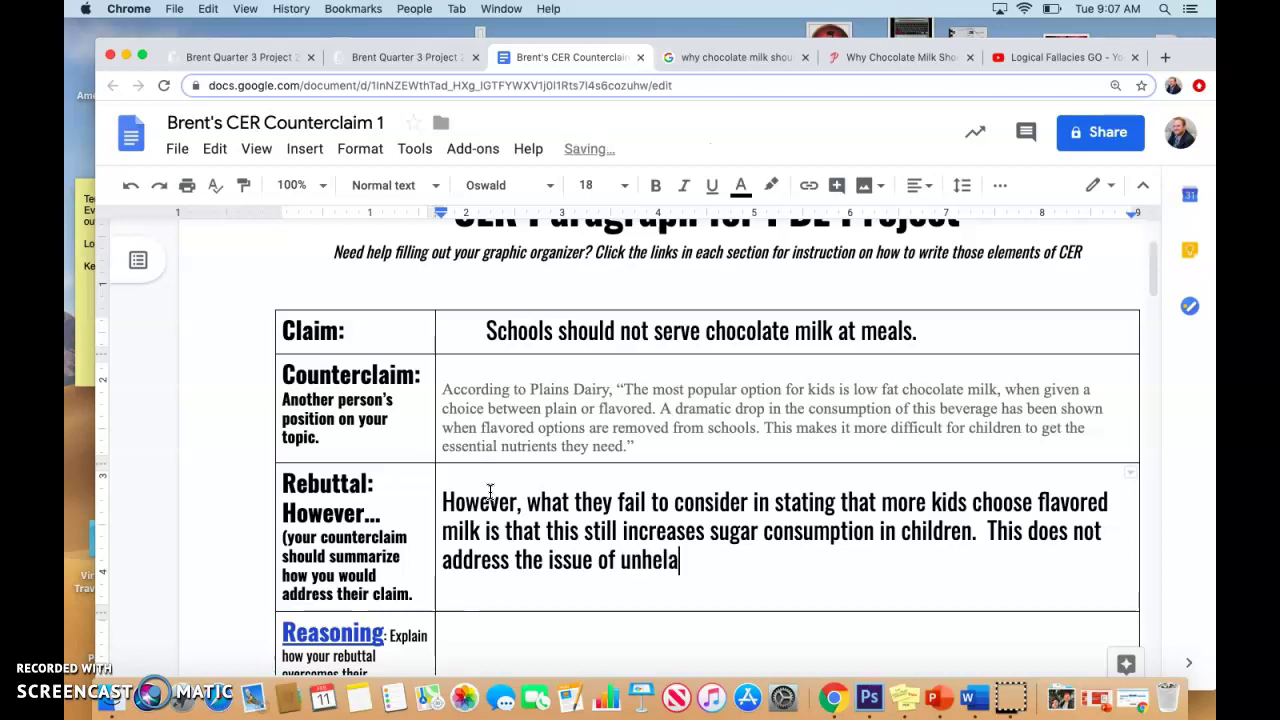
type("thy foos")
type("choice")
type("s in chil")
key("BackSpace")
key("BackSpace")
key("BackSpace")
key("BackSpace")
key("BackSpace")
key("BackSpace")
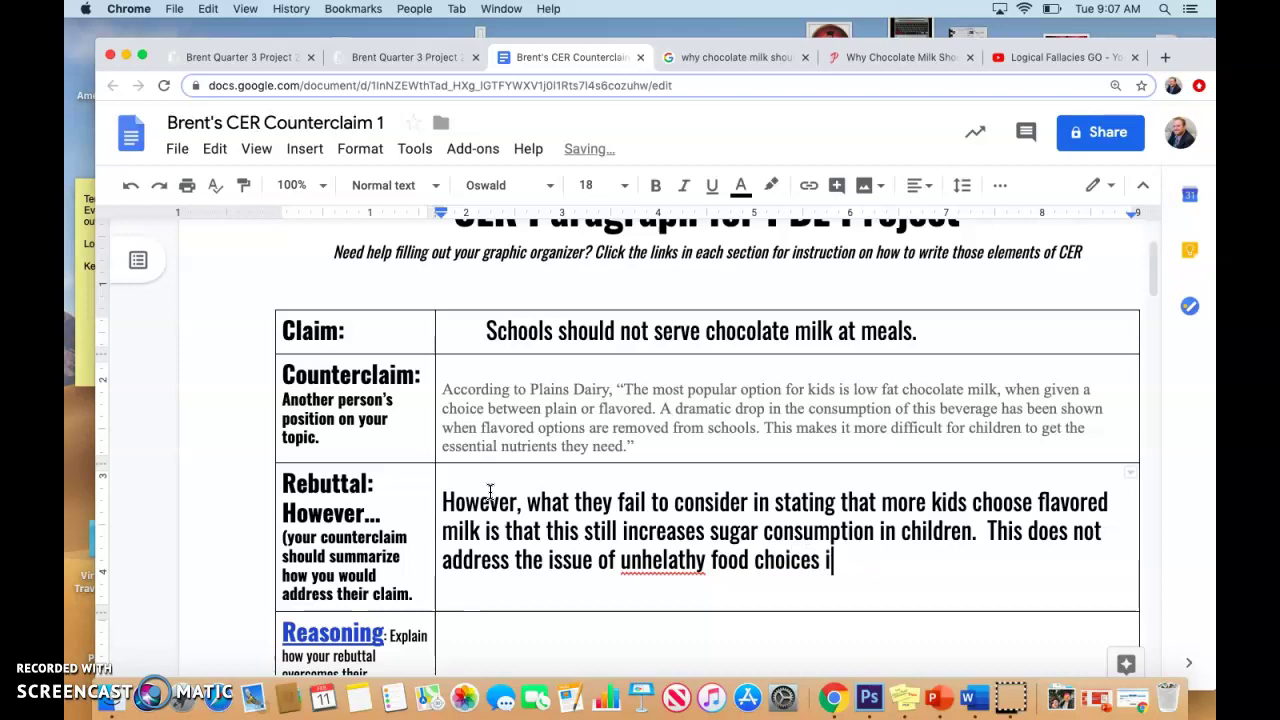
type("for students.")
left_click(457, 490)
Correct 'unhelathy' to 'unhealthy' using the spelling suggestion.
left_click(636, 562)
right_click(636, 562)
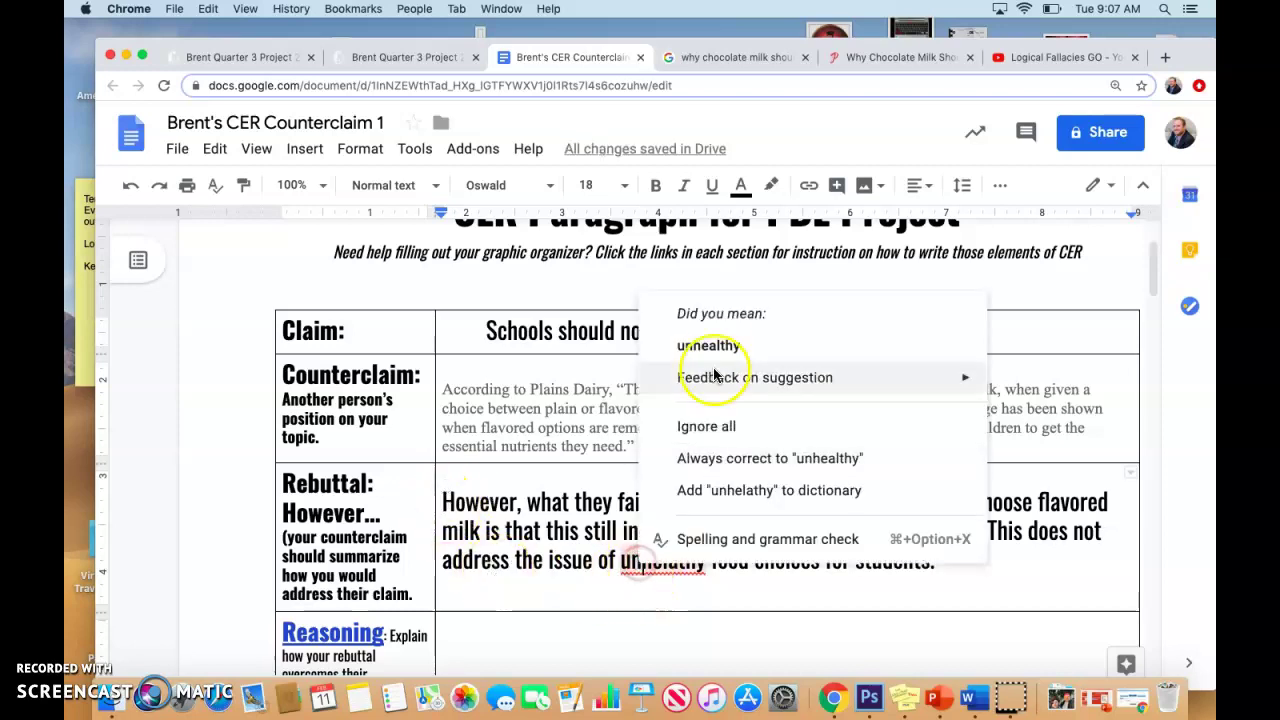
left_click(708, 346)
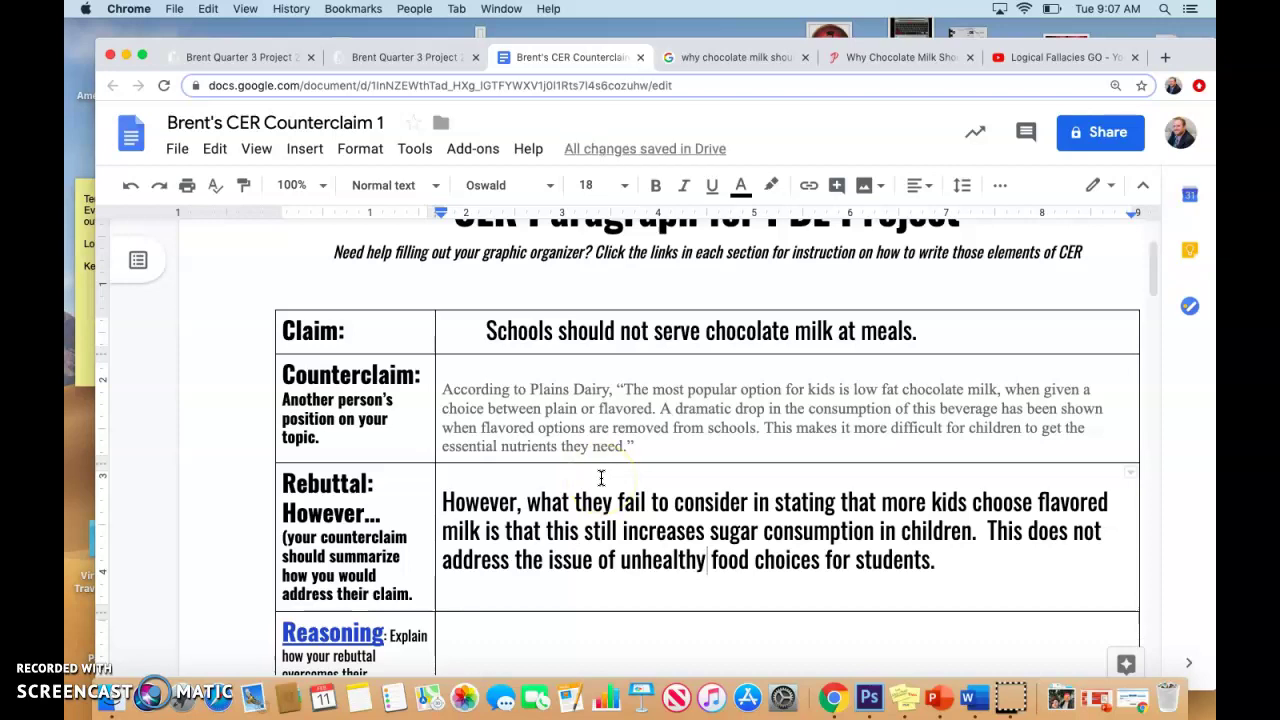
Move to the Reasoning cell and consult the Rise High project page's sentence frames.
left_click(563, 631)
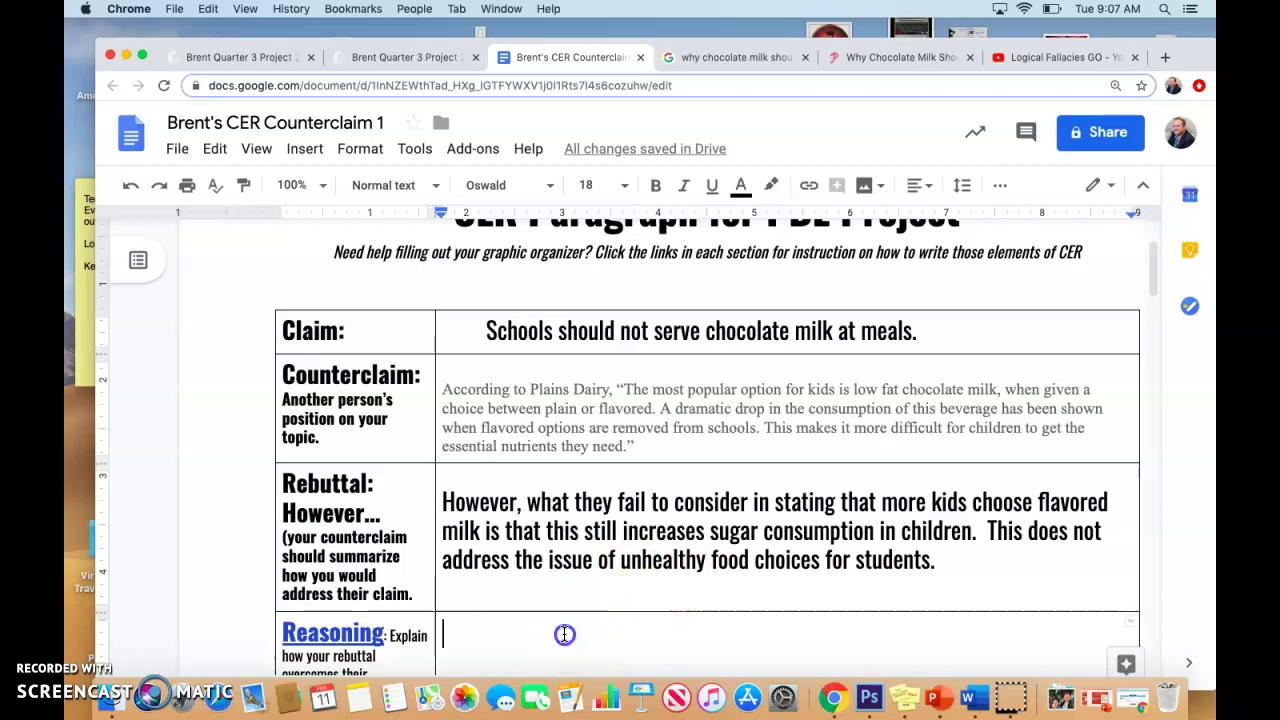
scroll(564, 634, "down", 2)
left_click(407, 58)
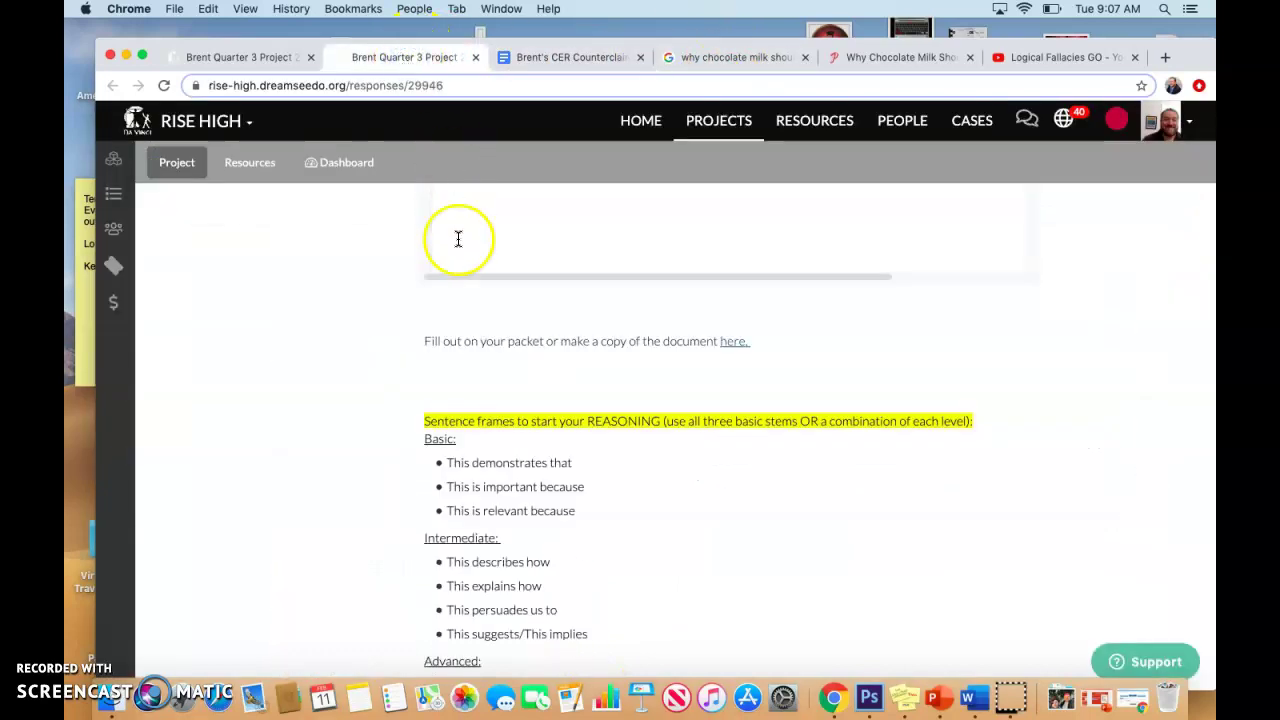
scroll(462, 420, "down", 3)
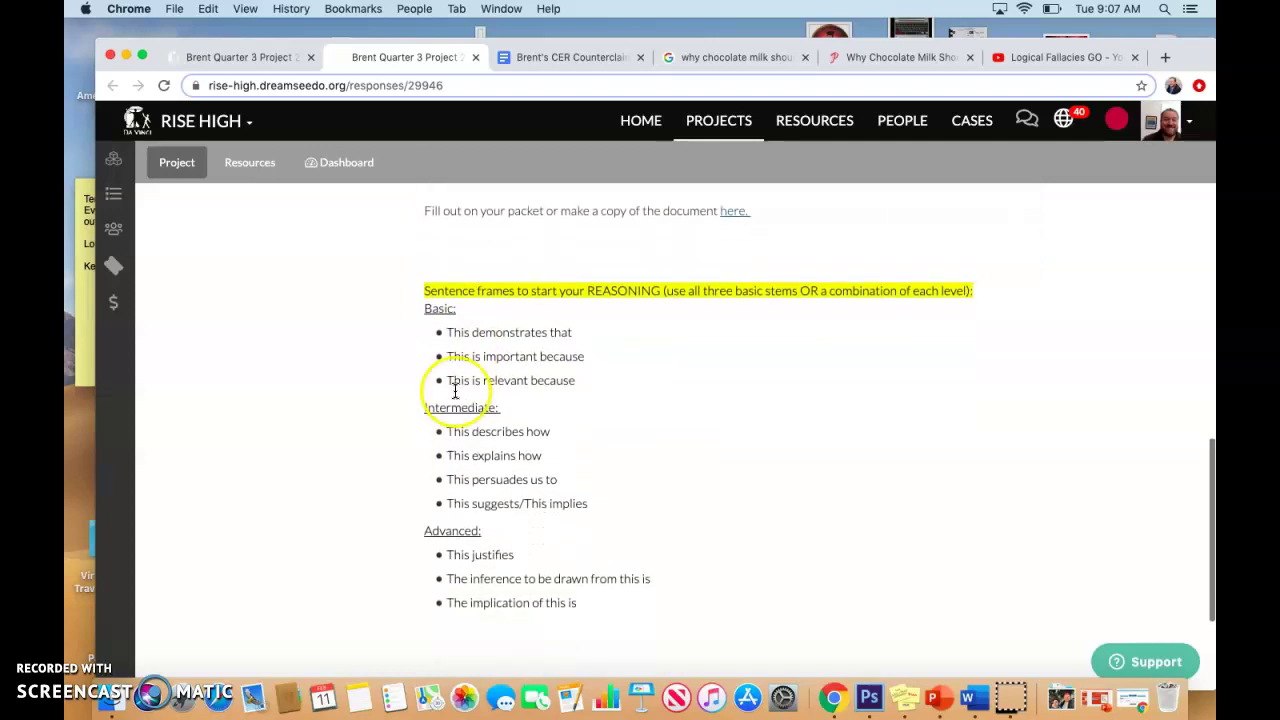
scroll(425, 290, "up", 10)
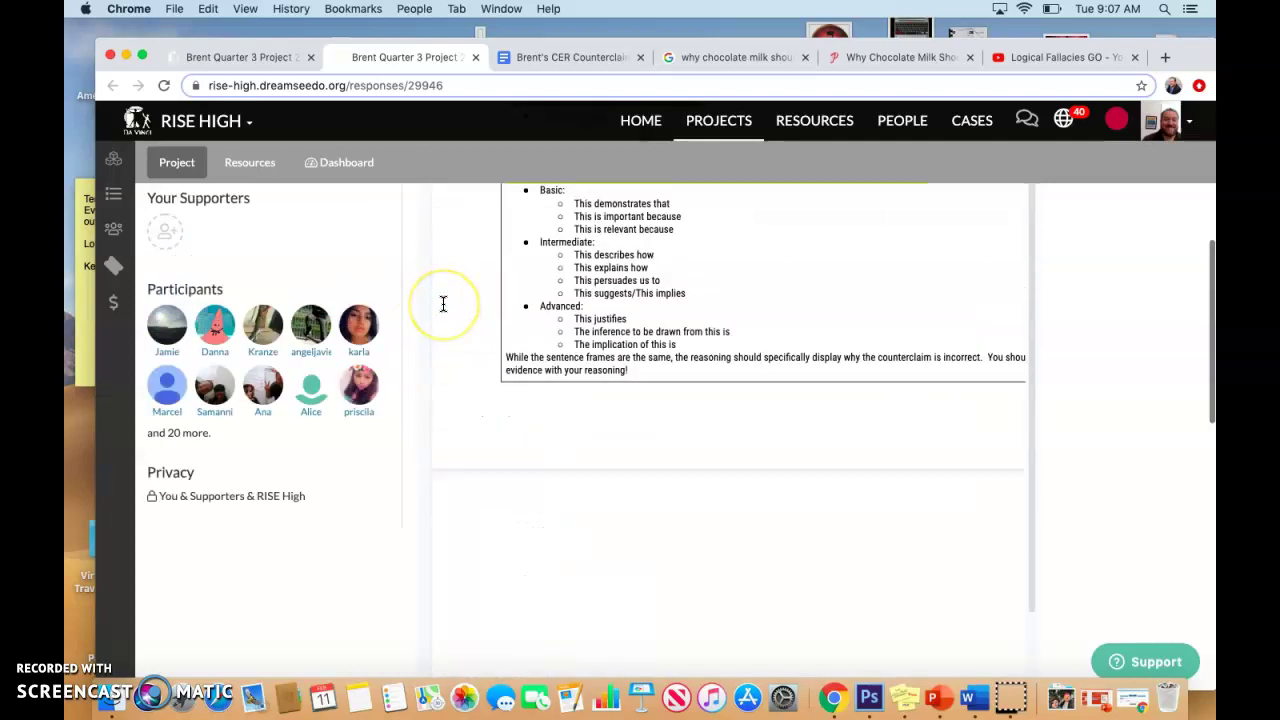
scroll(443, 303, "up", 5)
scroll(443, 303, "down", 9)
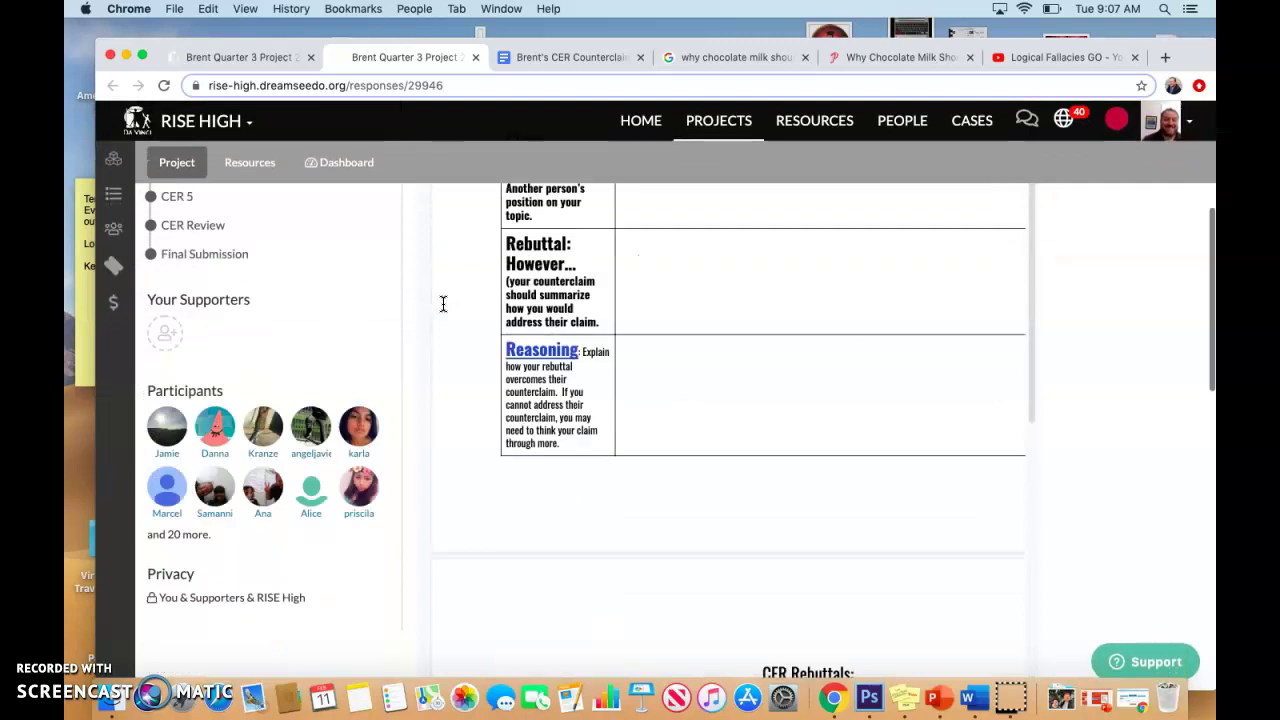
scroll(443, 303, "down", 10)
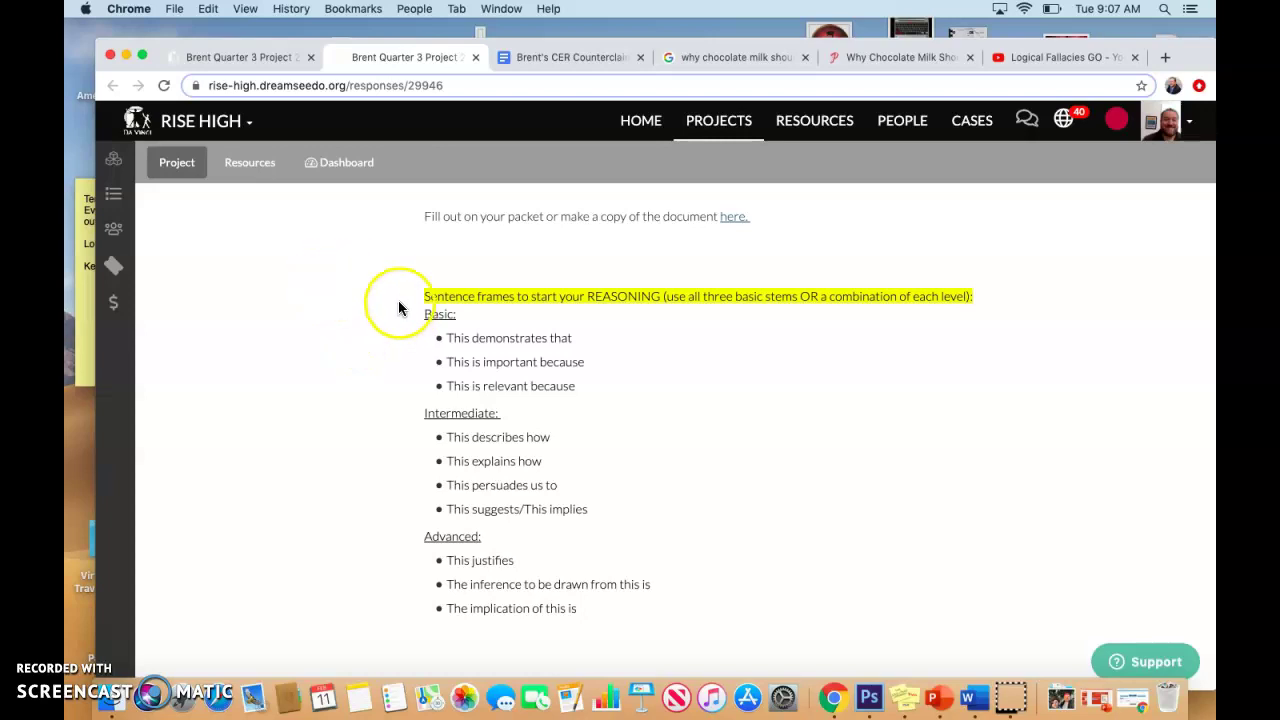
left_click(547, 56)
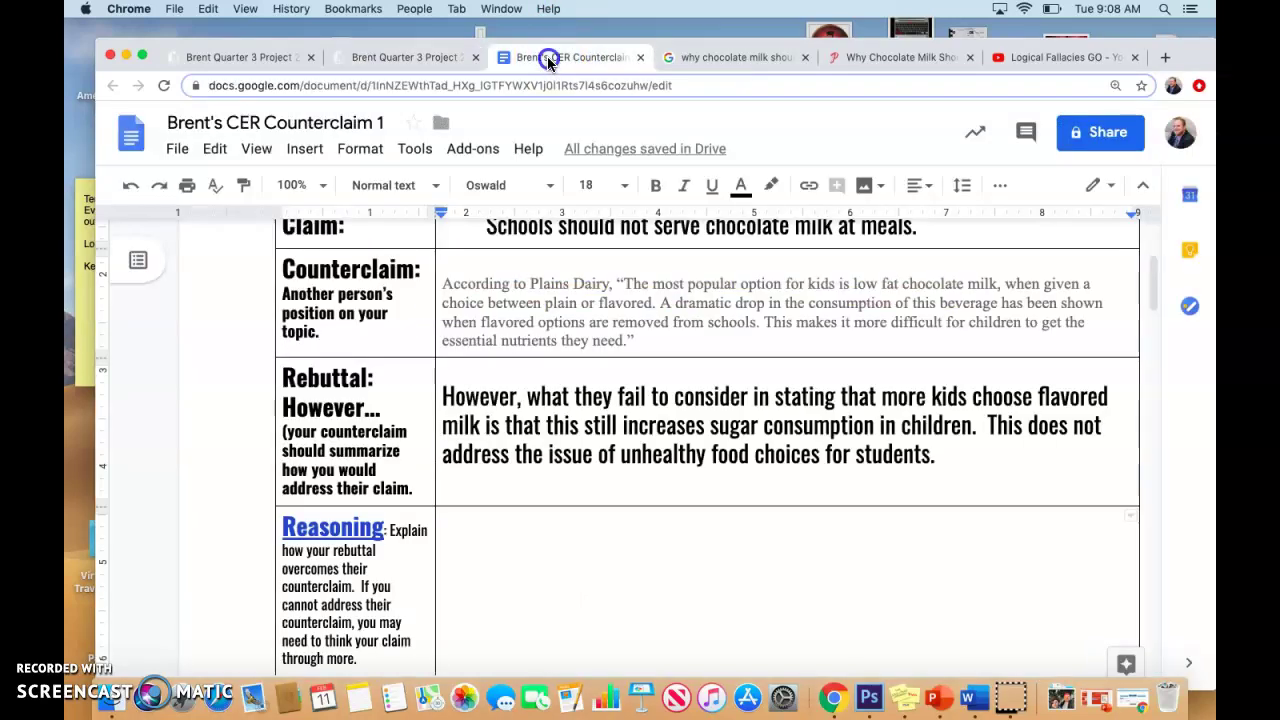
scroll(470, 450, "down", 10)
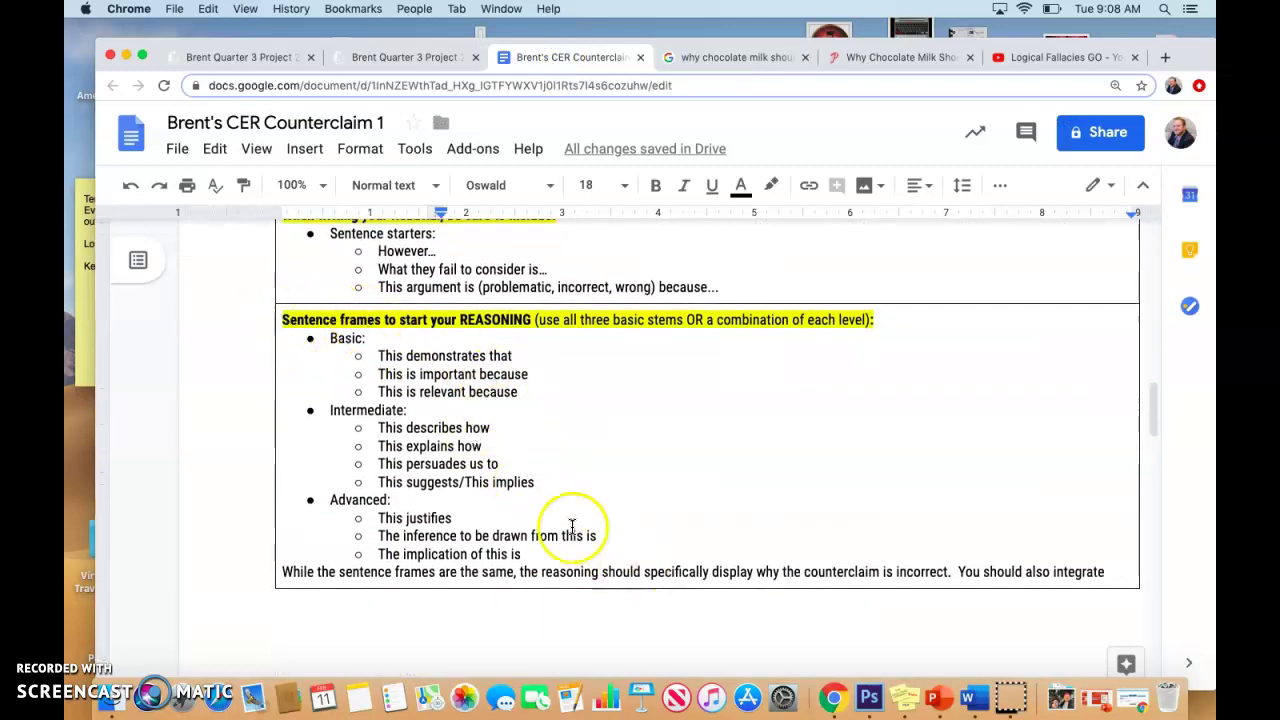
scroll(517, 452, "up", 2)
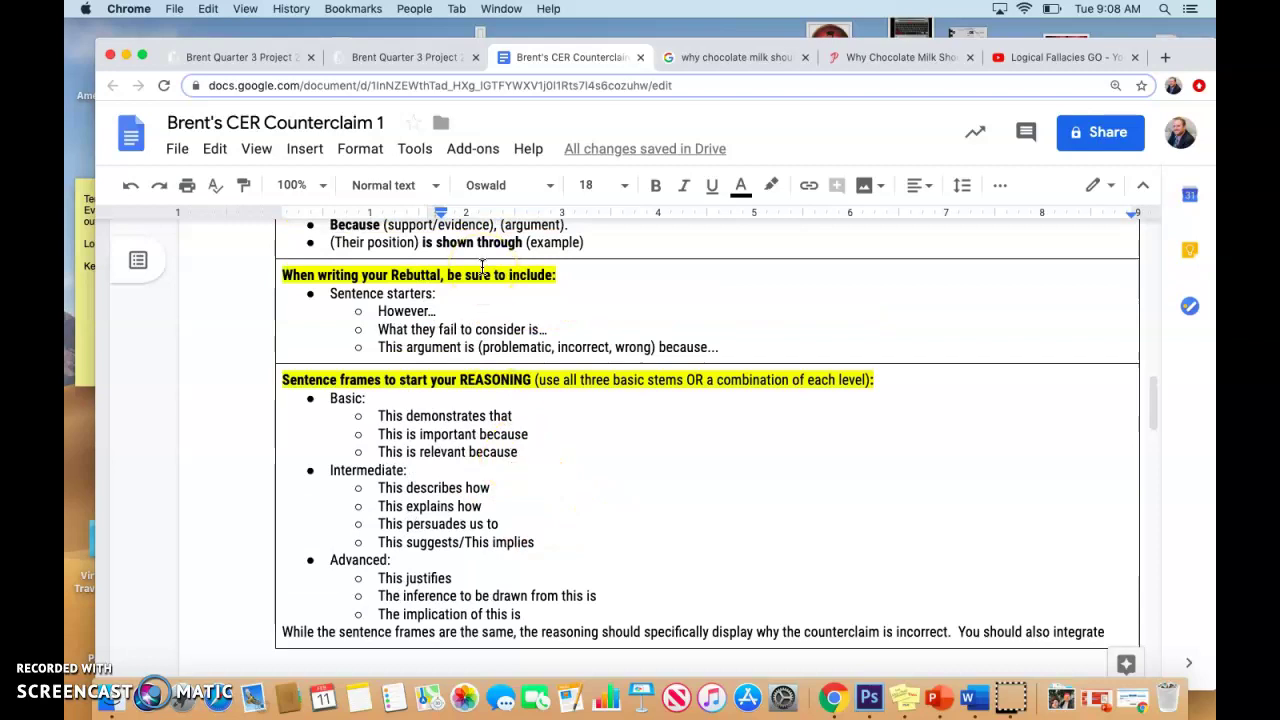
left_click(485, 362)
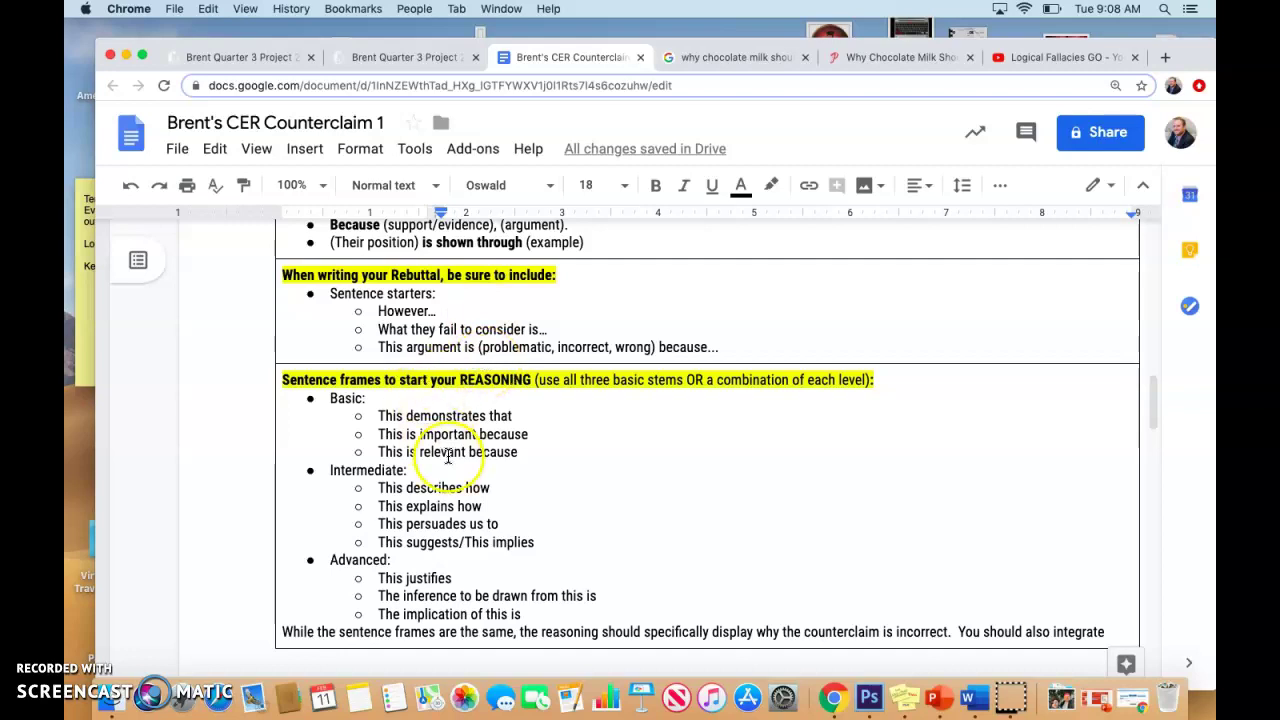
scroll(449, 451, "up", 10)
left_click(515, 349)
Type 'This is important because the goal of school nutrition programs is to help kids make h…' in Reasoning.
type("T")
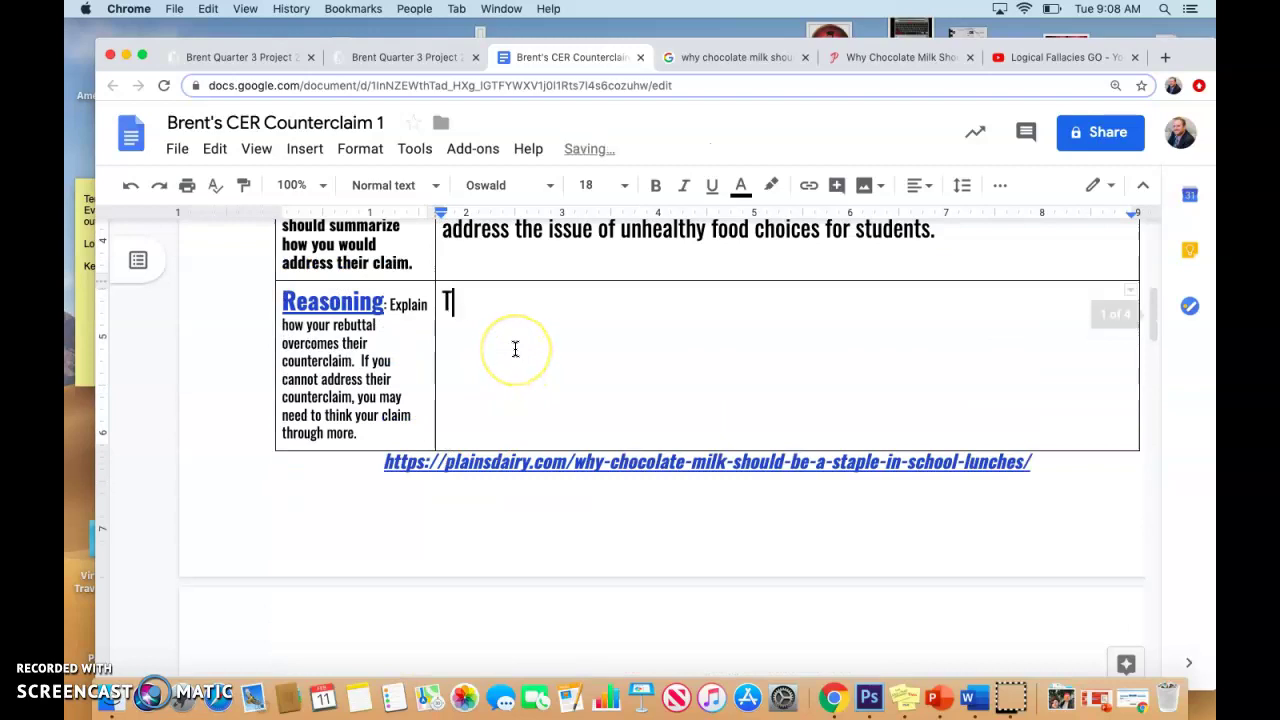
type("his is imprta")
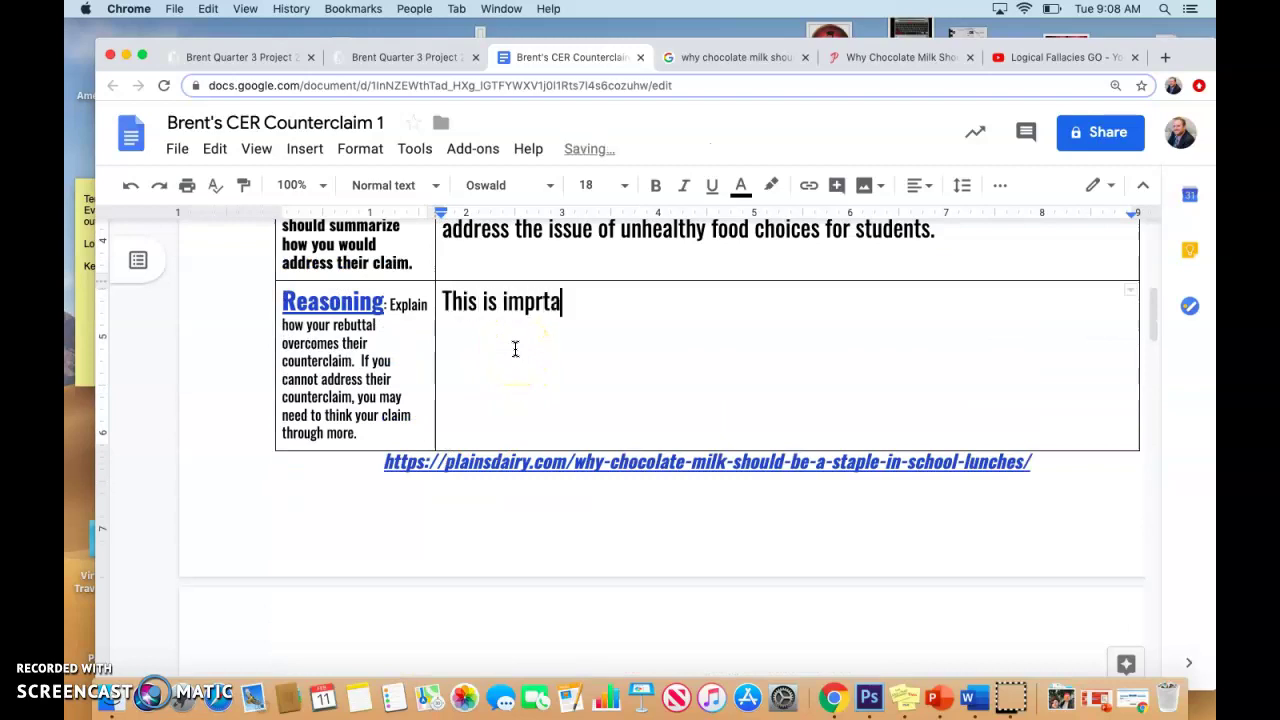
type("nt because the goal of school ")
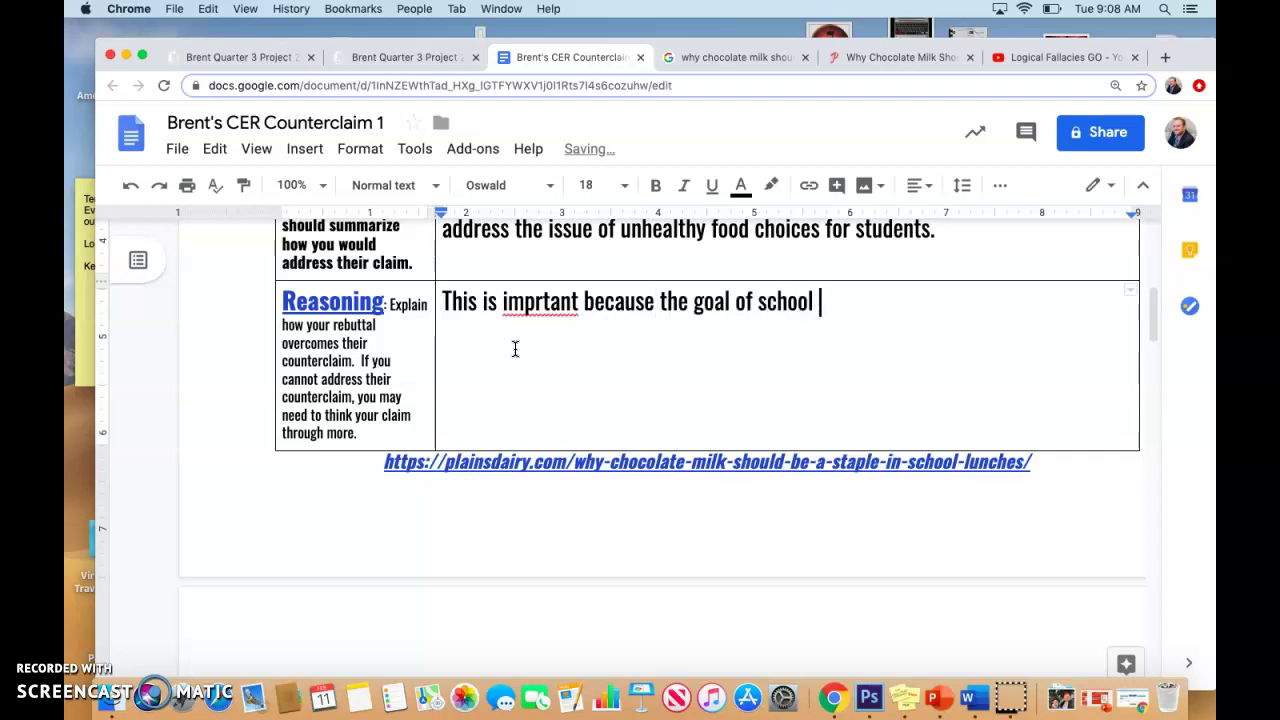
type("nutrition programs")
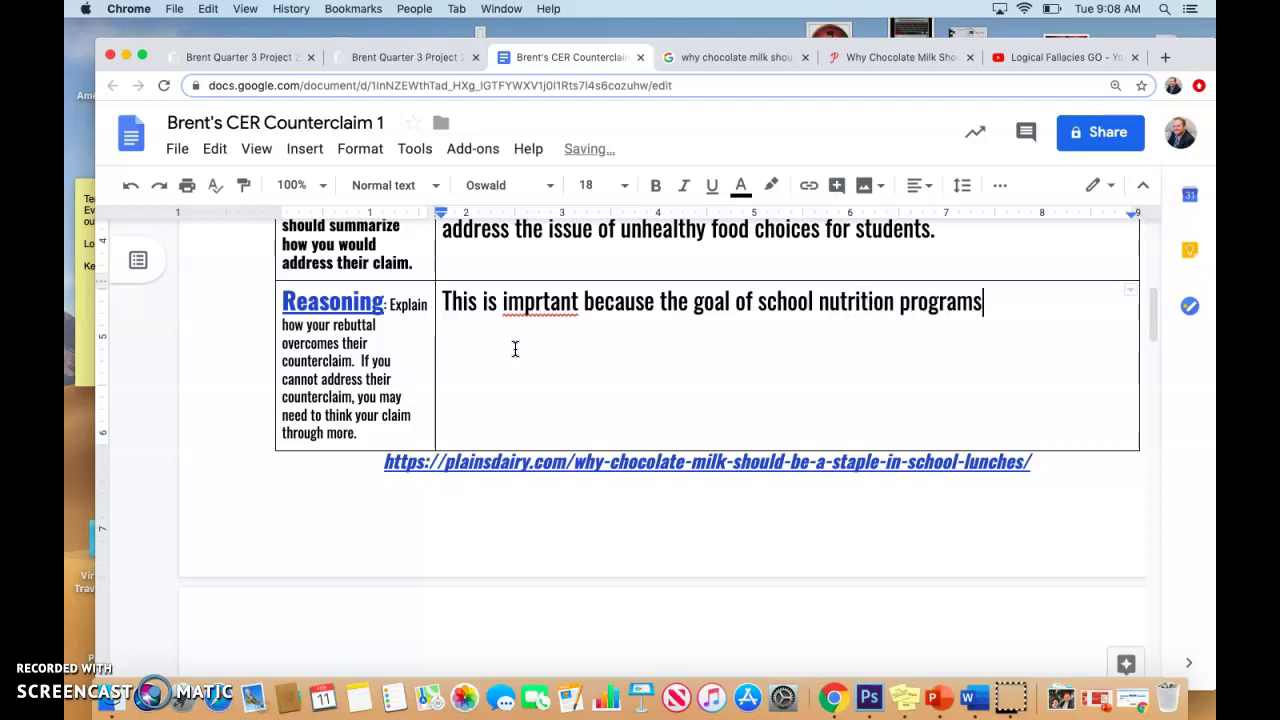
type(" is to help ki")
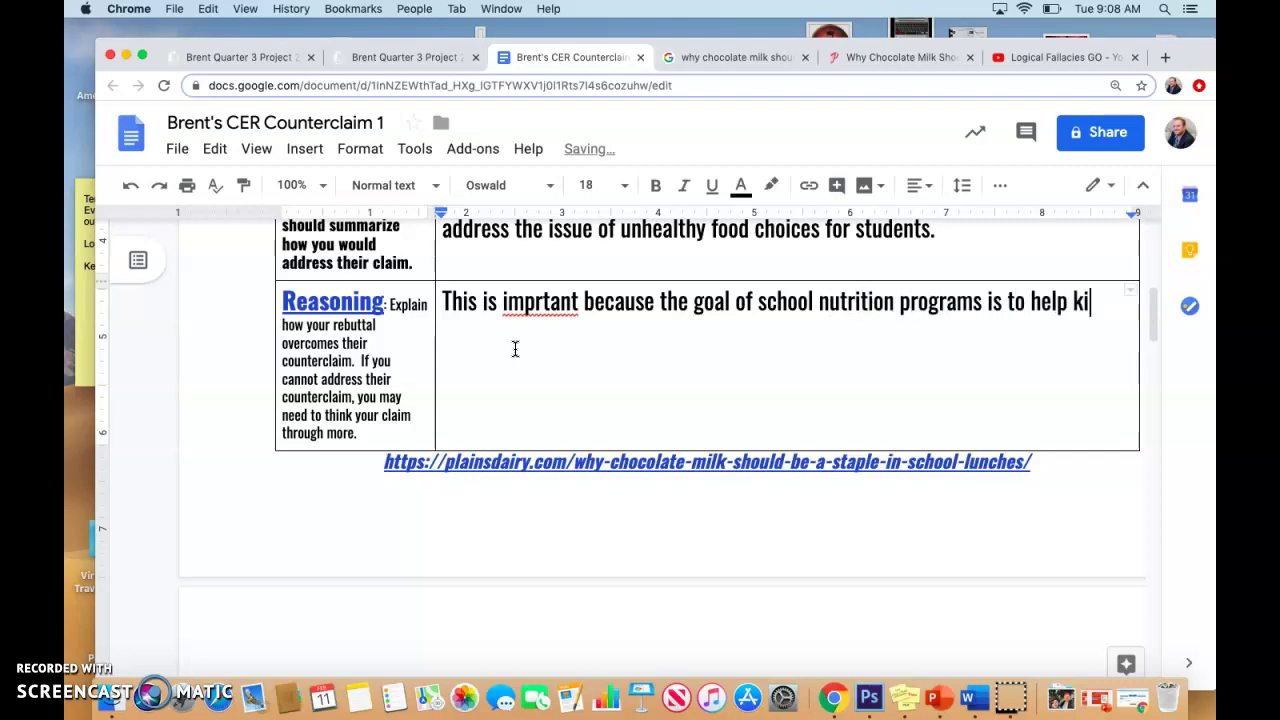
type("ds make healt")
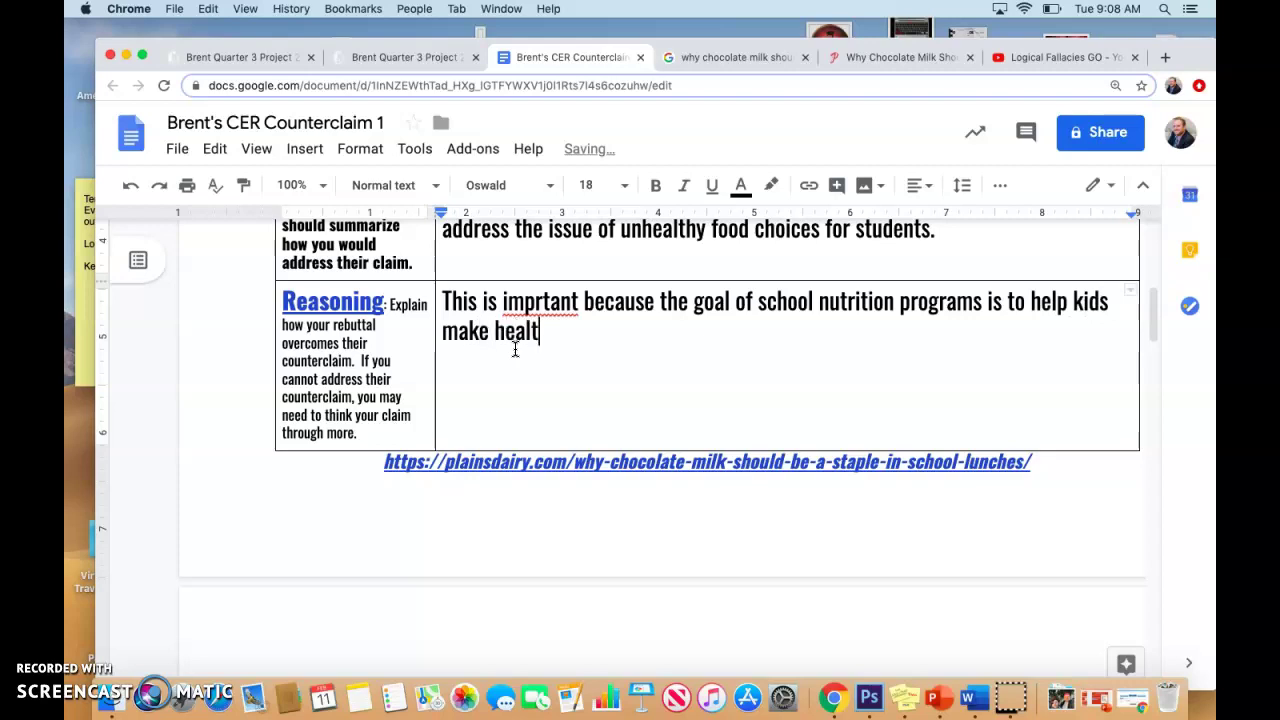
type("hy choices, and presenting")
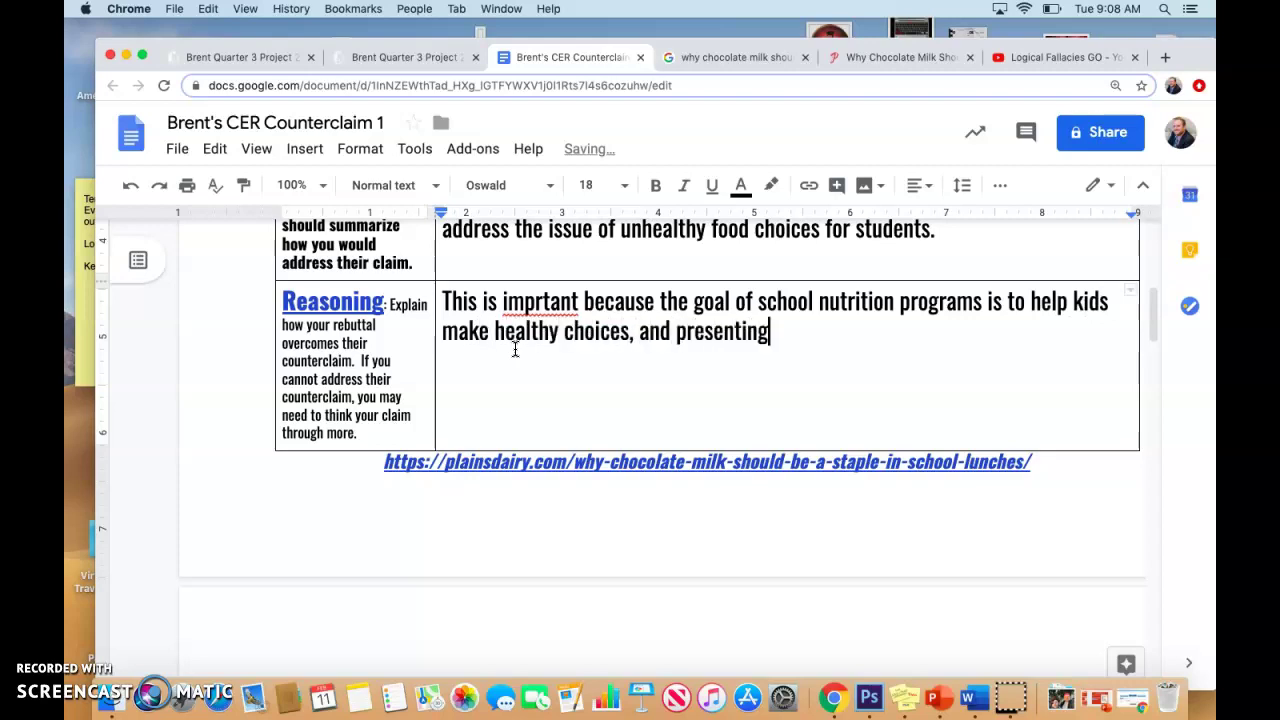
type(" a sugat")
type("ry be")
type("ver")
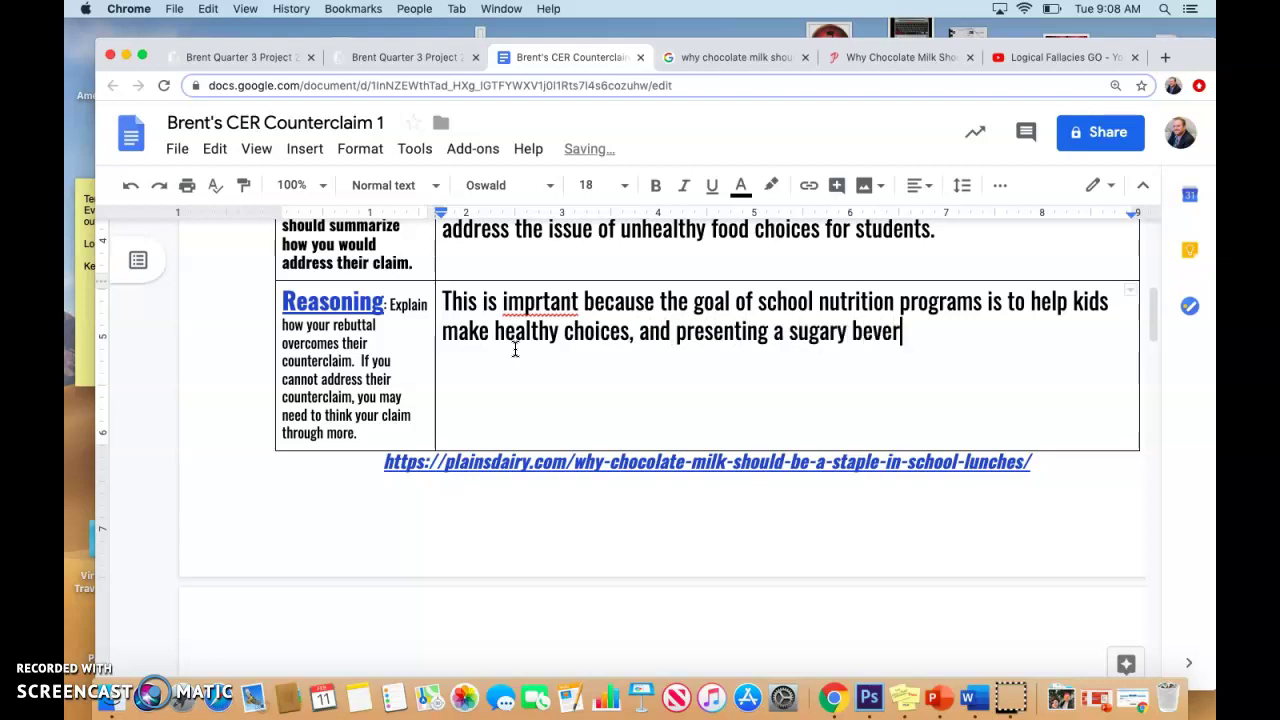
type("age is a step in th")
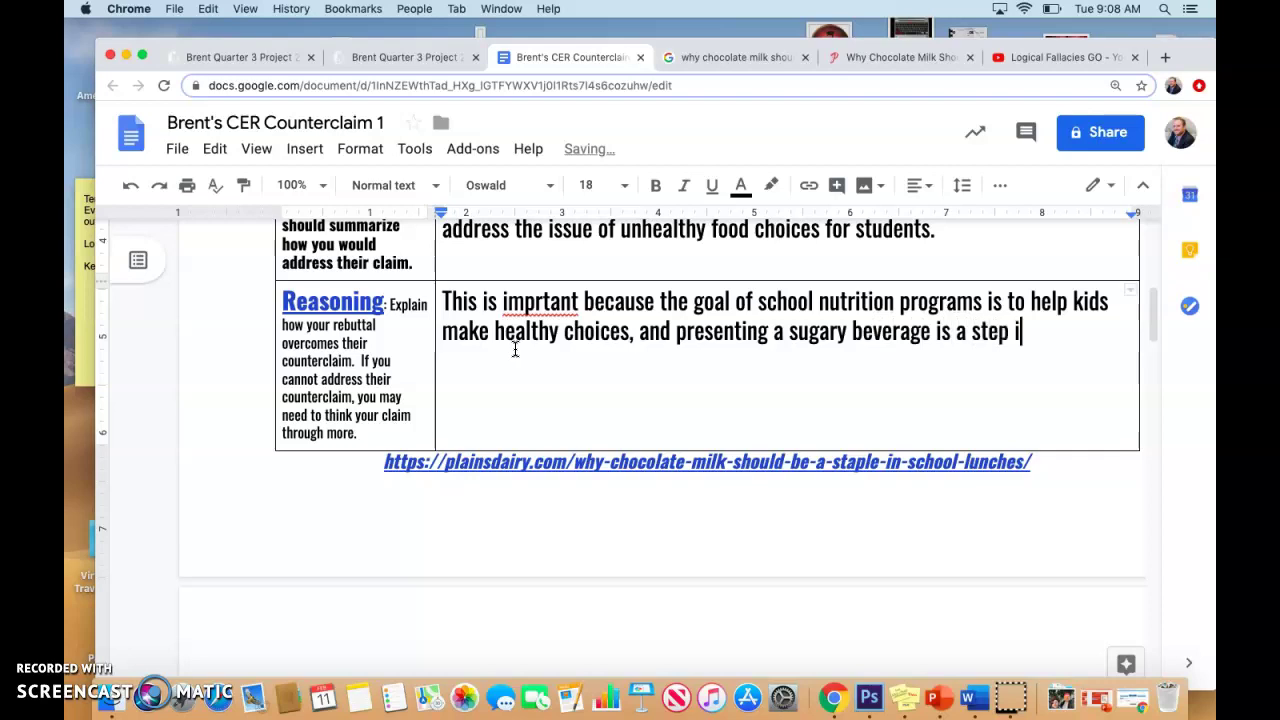